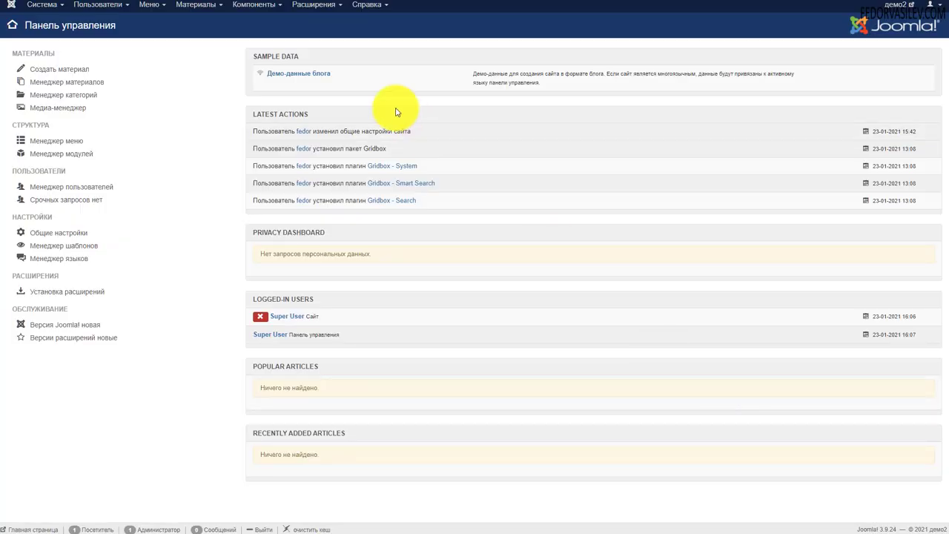
Step: Open the Gridbox component and go to its list of pages
left_click(248, 6)
left_click(250, 21)
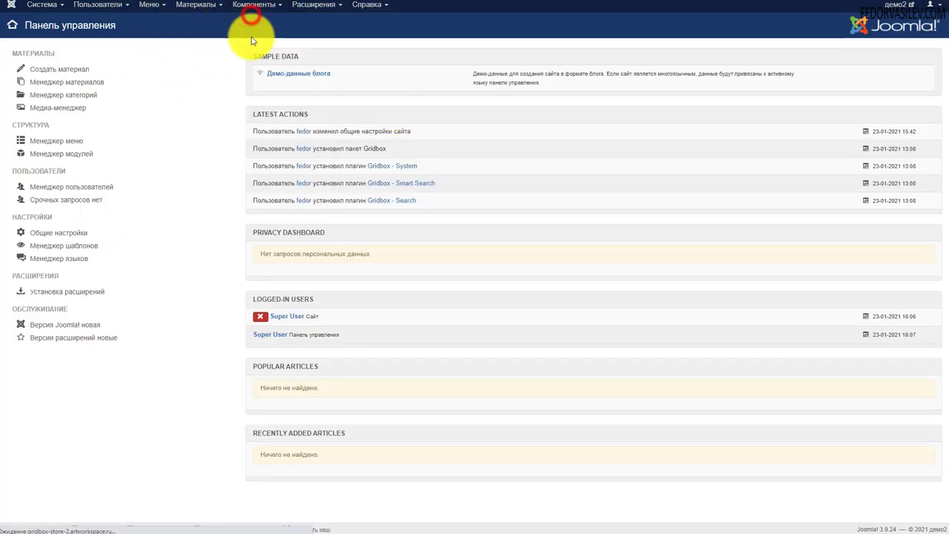
mouse_move(41, 111)
mouse_move(25, 77)
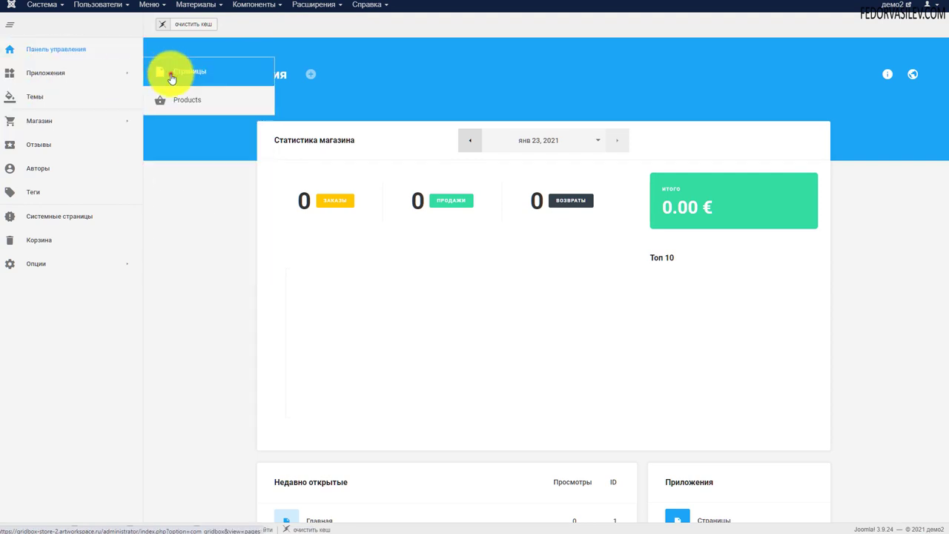
left_click(170, 74)
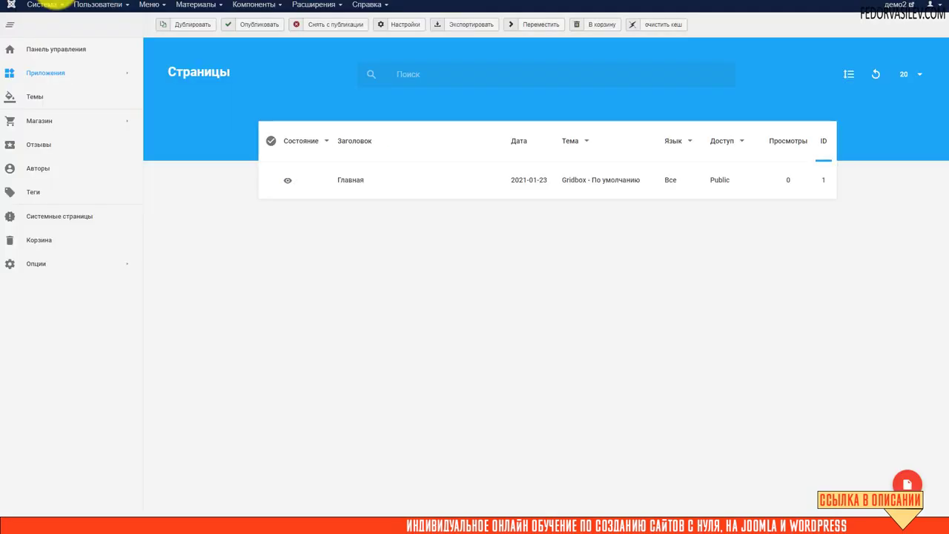
left_click(55, 3)
left_click(270, 182)
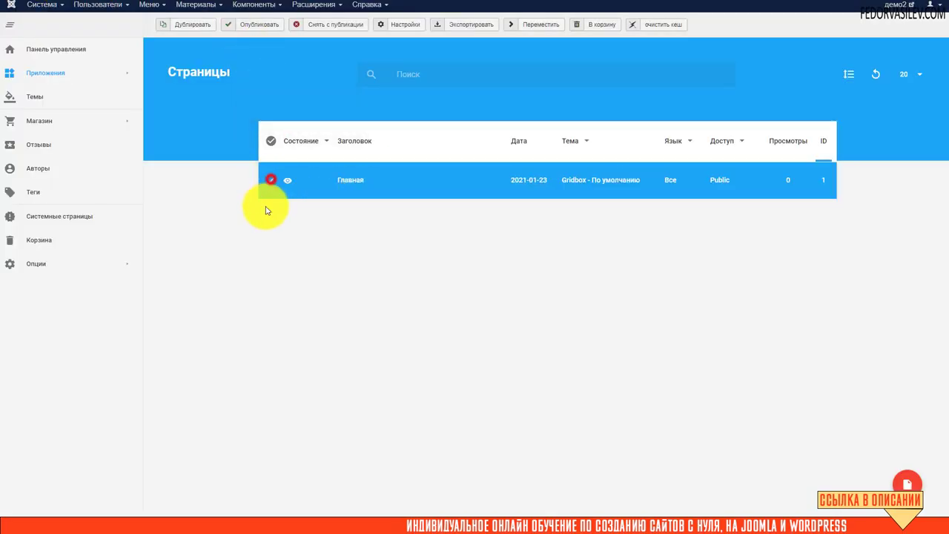
left_click(267, 180)
left_click(267, 180)
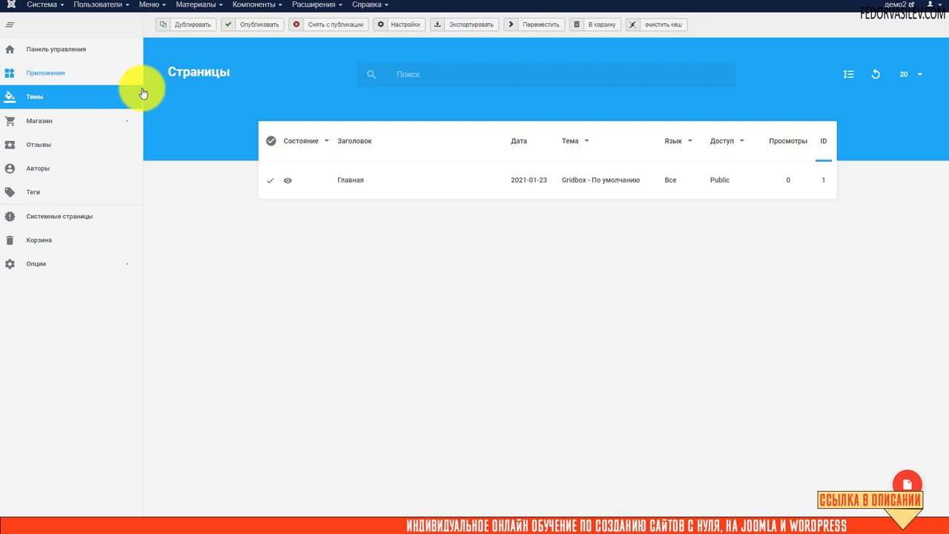
Step: Open the Products store application in Gridbox
mouse_move(46, 134)
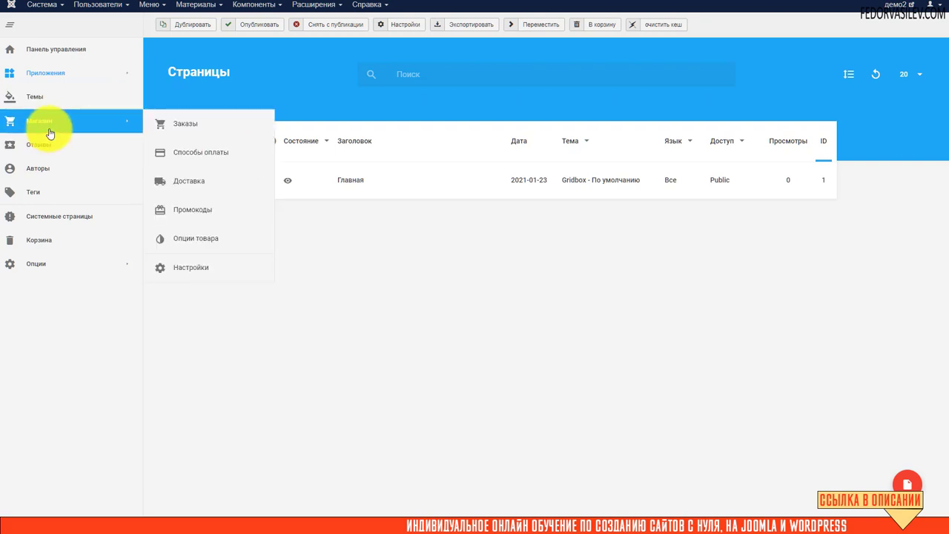
mouse_move(63, 70)
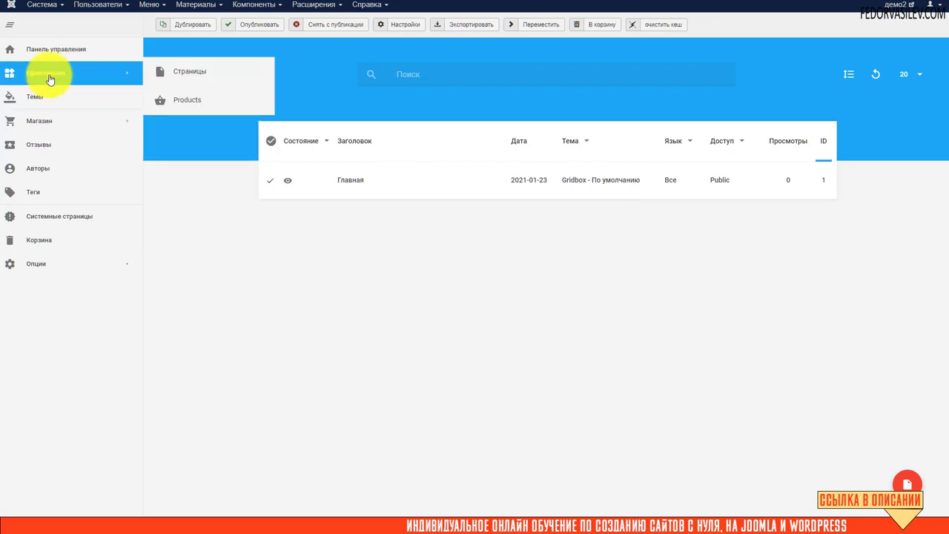
left_click(182, 103)
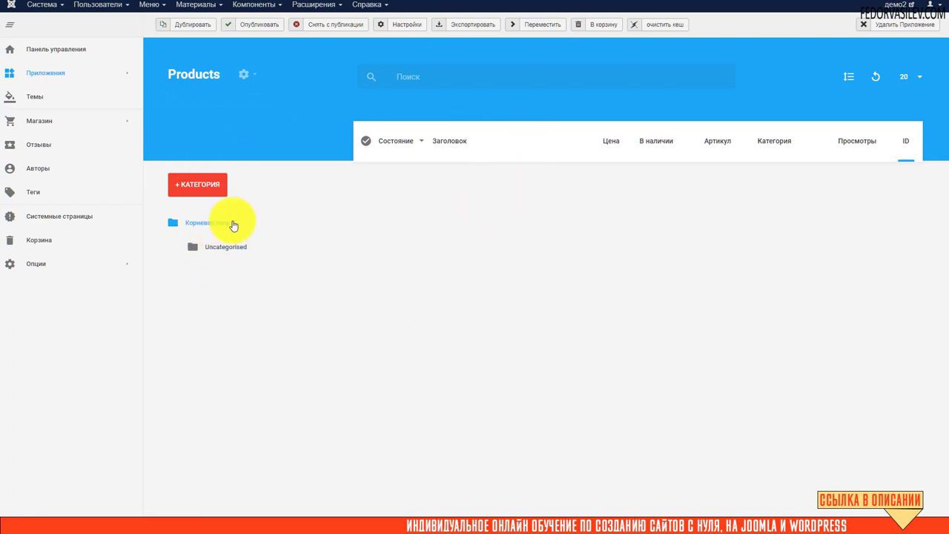
mouse_move(206, 252)
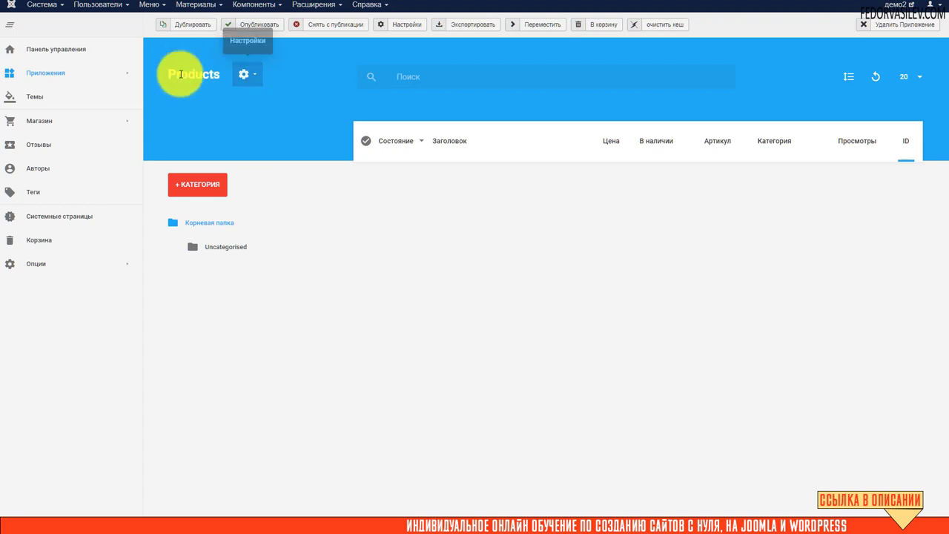
Step: In the Products application's settings, clear the alias, set the title to "Пицца" and save
left_click(251, 73)
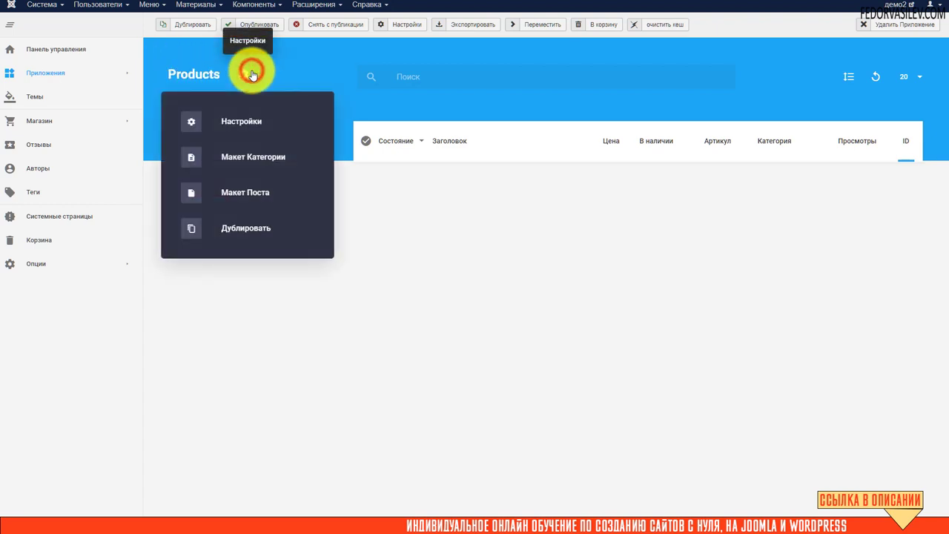
left_click(235, 121)
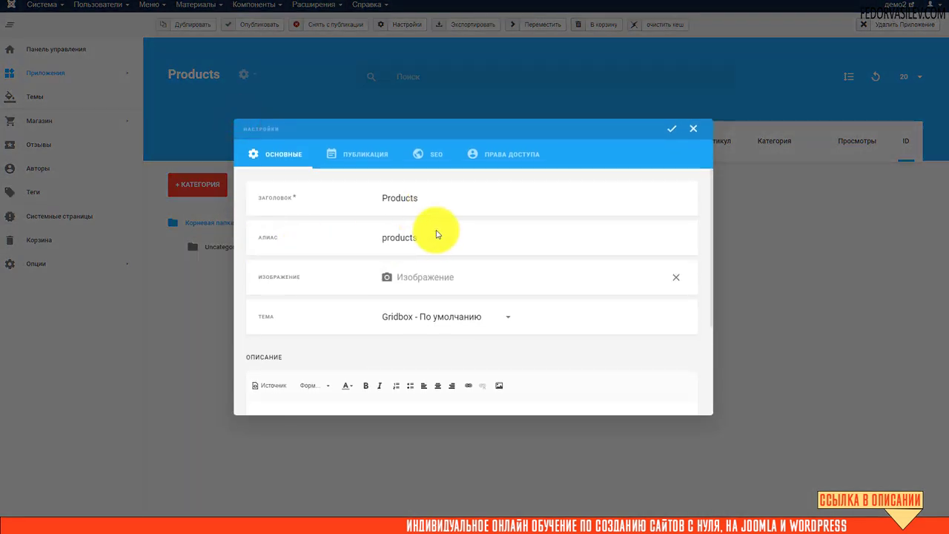
left_click_drag(430, 235, 348, 243)
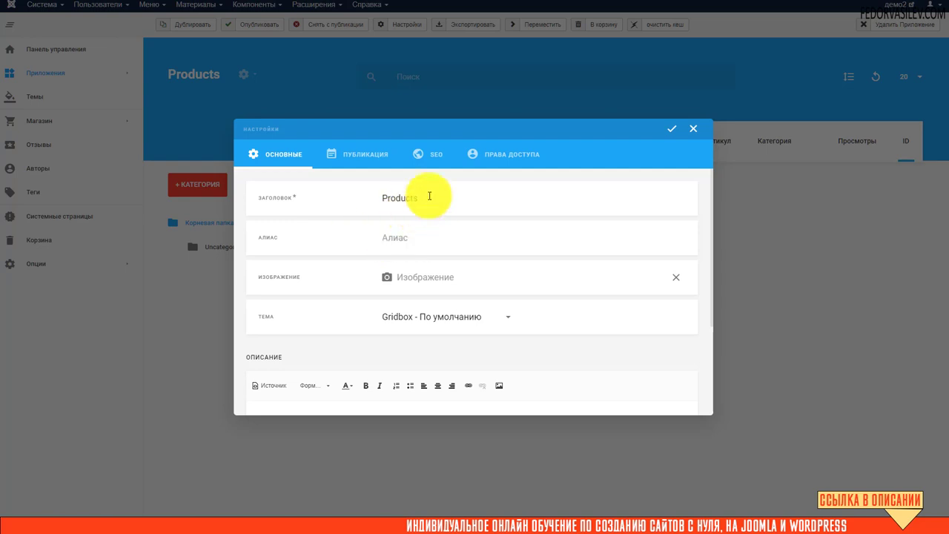
left_click_drag(429, 196, 154, 205)
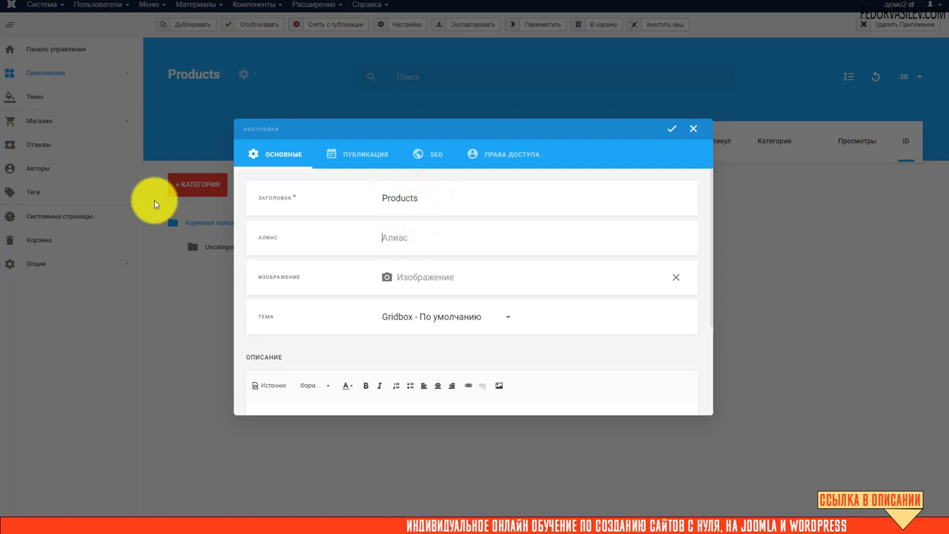
type("Пицца")
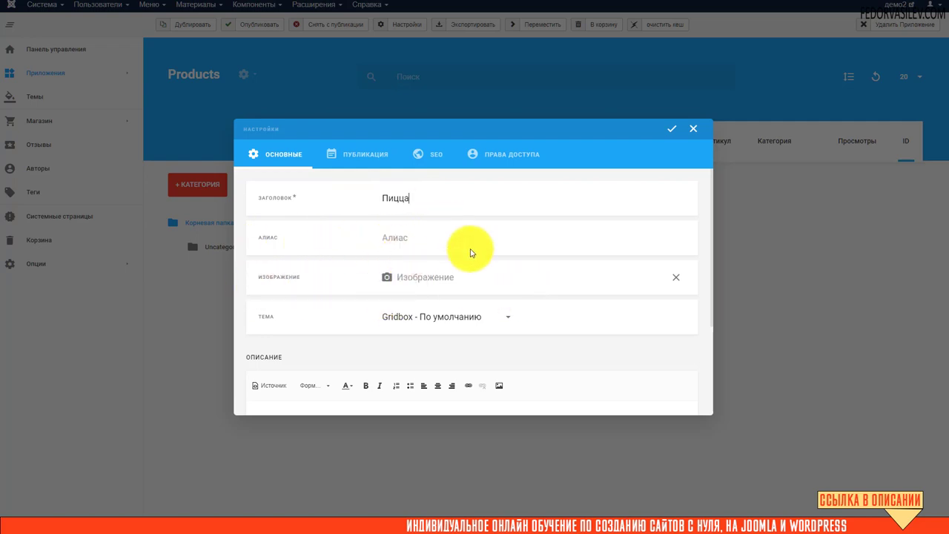
scroll(470, 252, "down", 2)
scroll(363, 240, "down", 1)
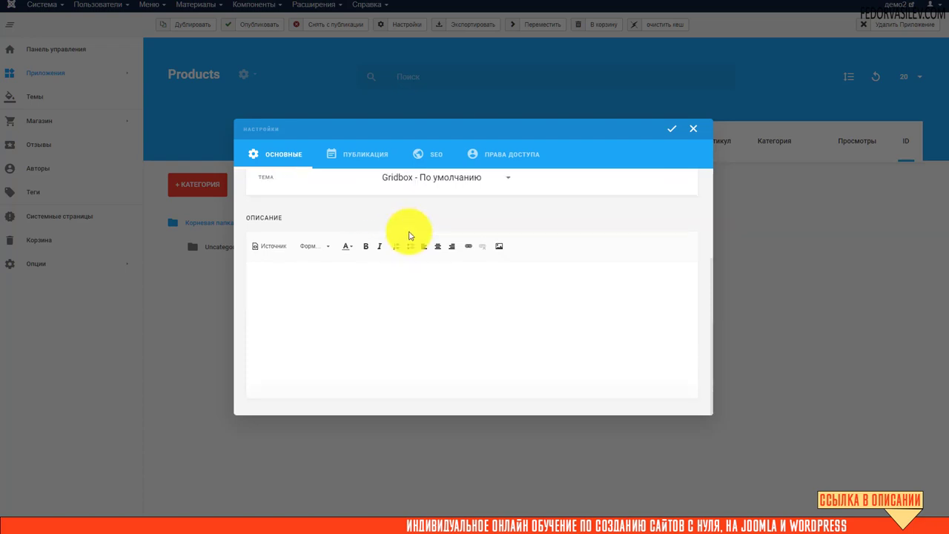
scroll(381, 271, "up", 3)
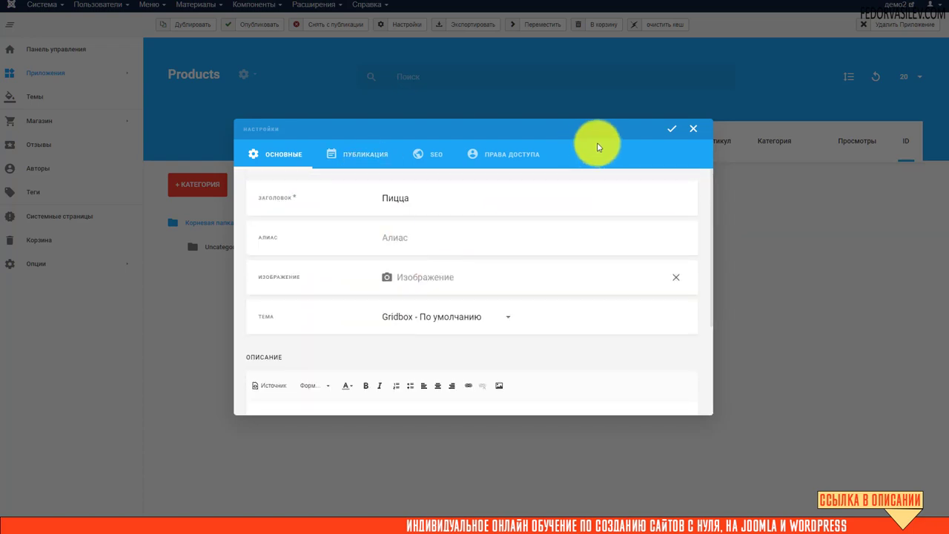
left_click(672, 131)
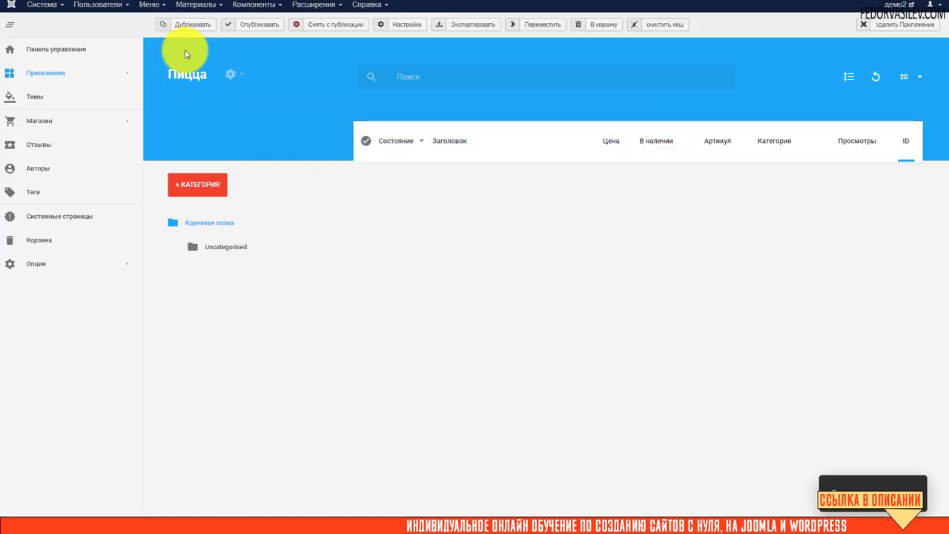
Step: In the Пицца application, clear the Uncategorised category's alias, retitle the category "Пицца 30cm" and save
mouse_move(63, 72)
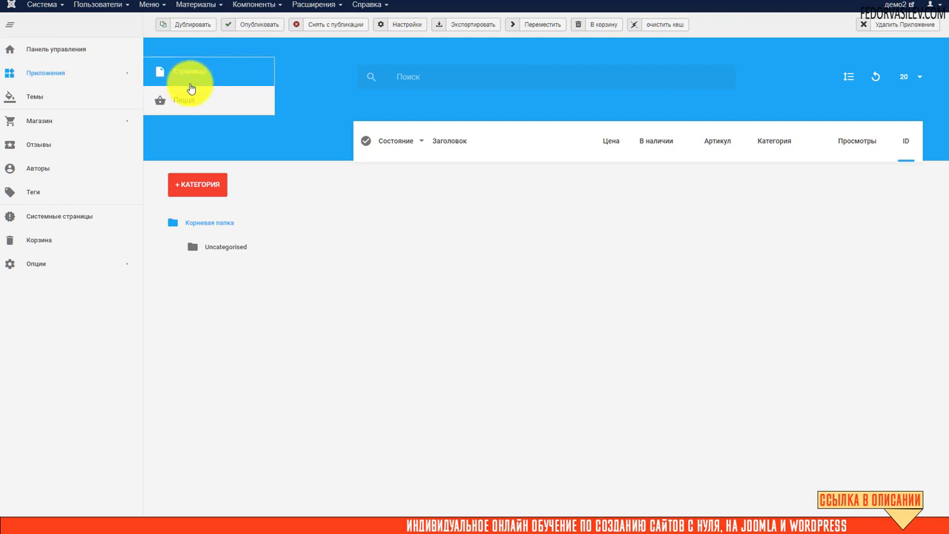
left_click(185, 108)
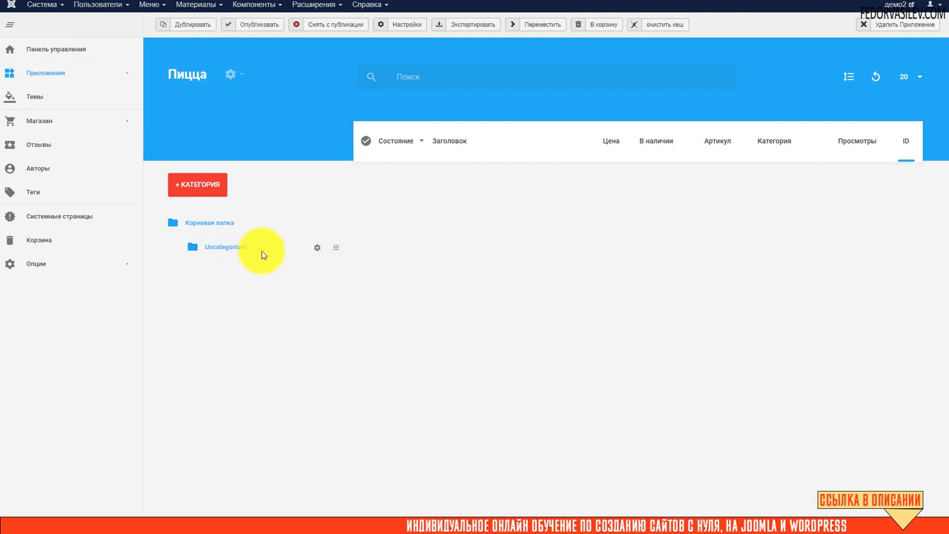
left_click(317, 251)
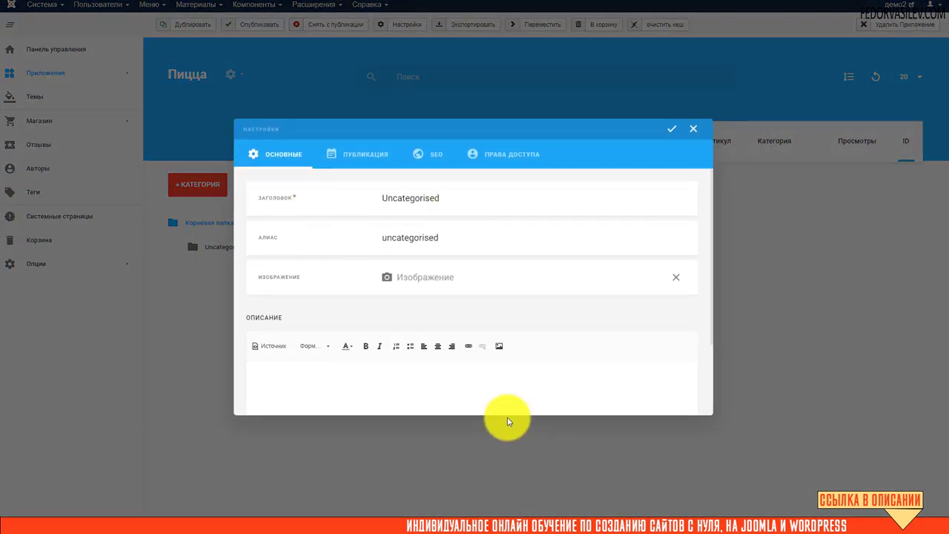
left_click_drag(453, 239, 364, 237)
key("BackSpace")
left_click_drag(459, 201, 339, 201)
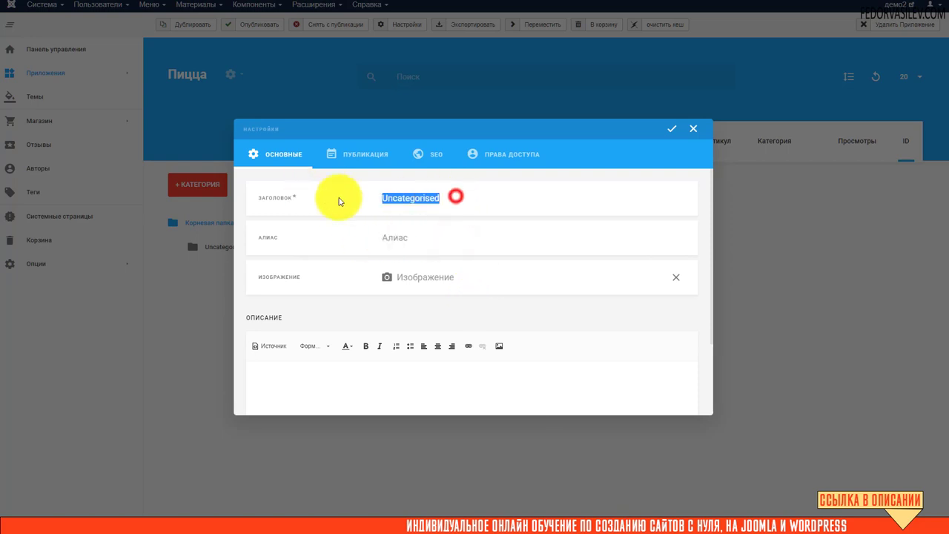
key("BackSpace")
right_click(401, 198)
left_click(433, 276)
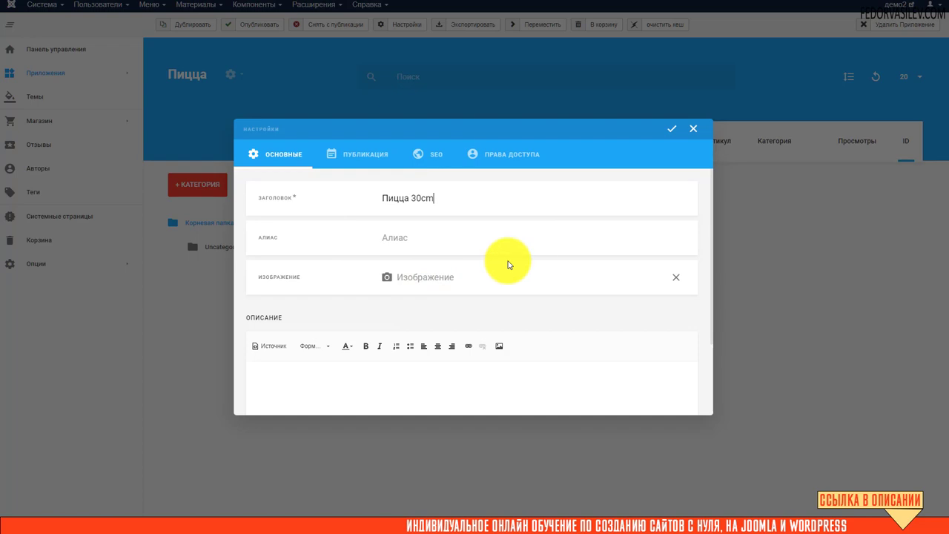
scroll(391, 256, "down", 2)
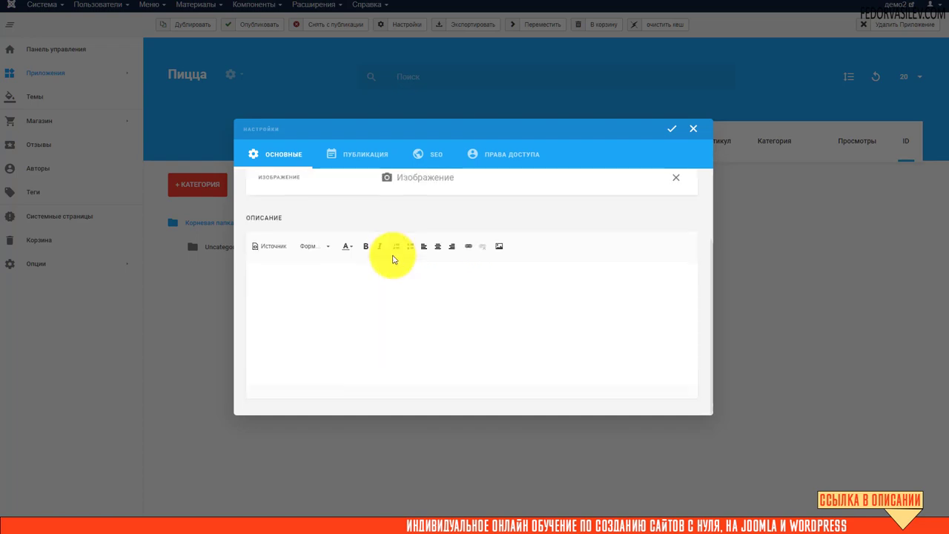
scroll(433, 300, "up", 2)
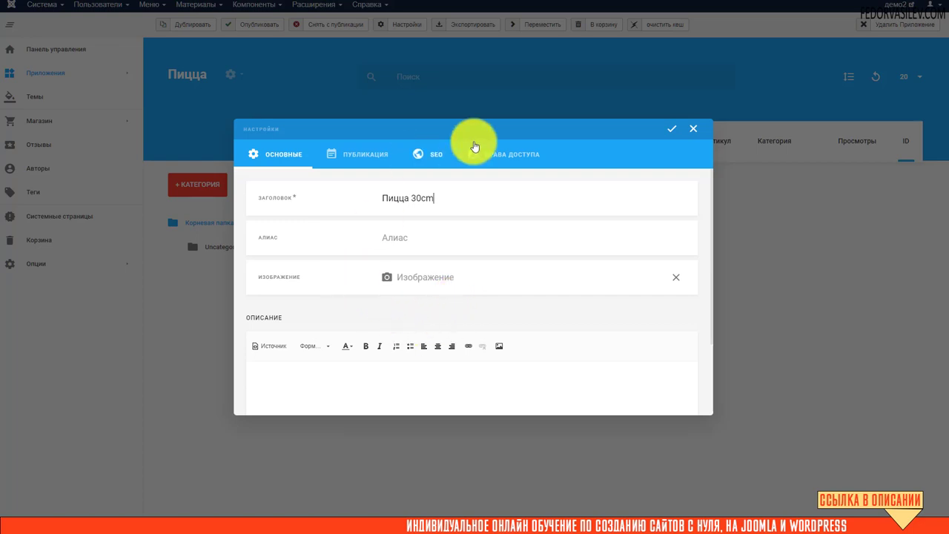
left_click(674, 129)
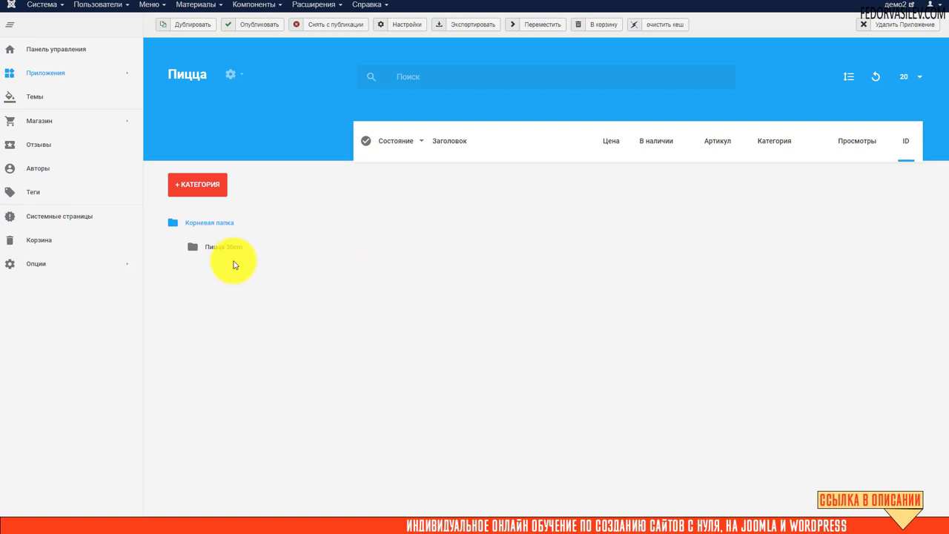
Step: Start a new physical product in the Пицца 30cm category
left_click(219, 248)
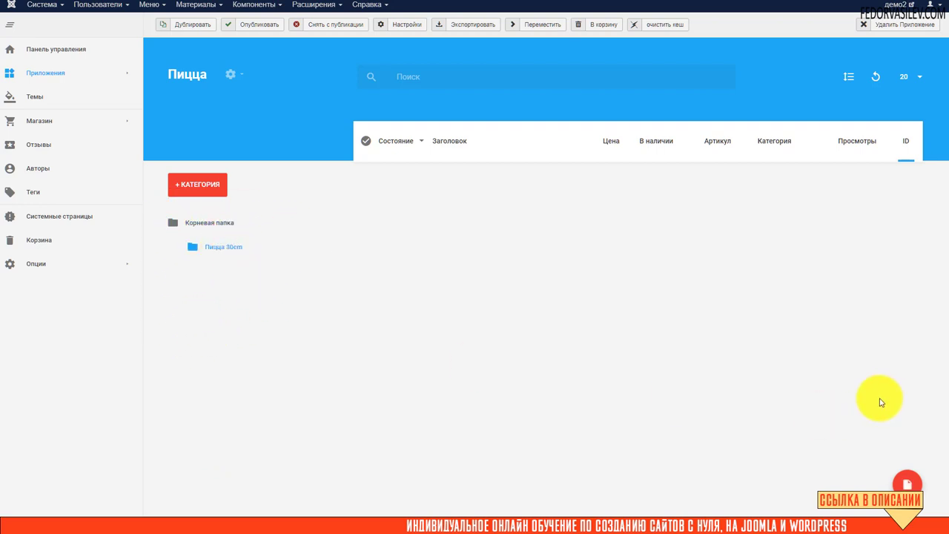
left_click(908, 482)
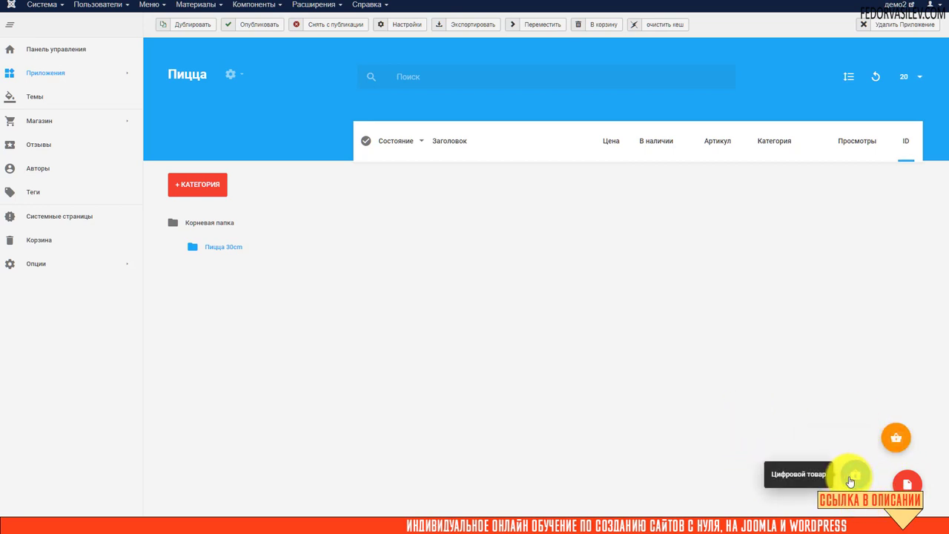
left_click(894, 436)
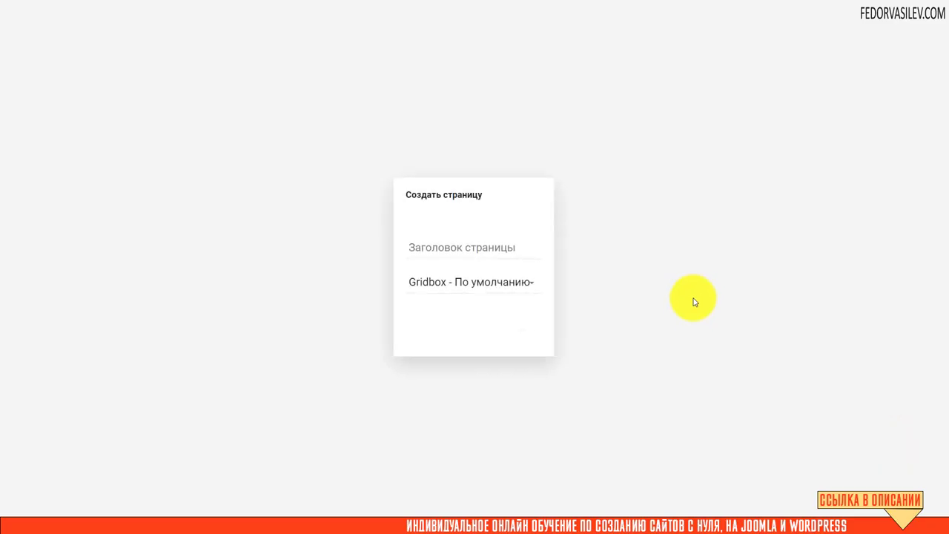
Step: Title the product page "Блю Чиз Гавайская и Барбекю 30см.", keep the Gridbox - По умолчанию theme and create the page
left_click(447, 247)
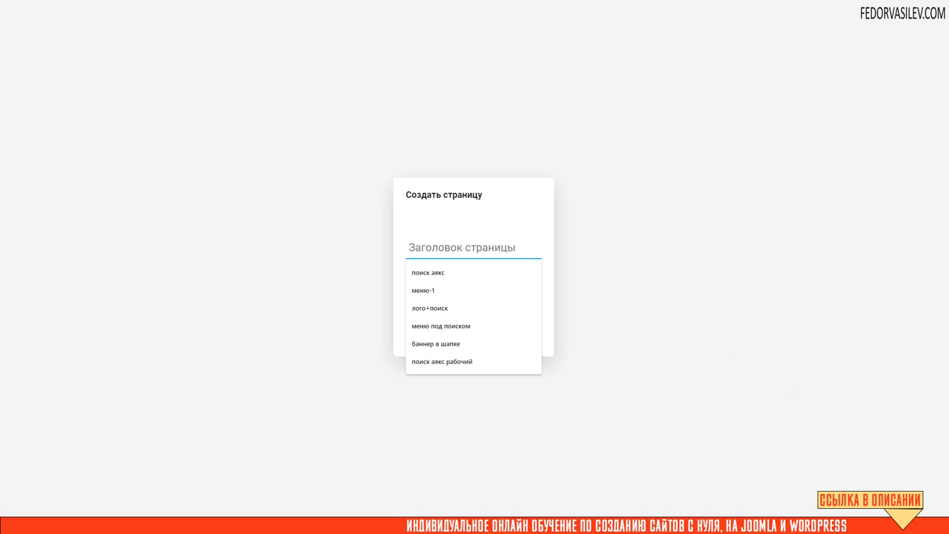
right_click(452, 249)
left_click(484, 322)
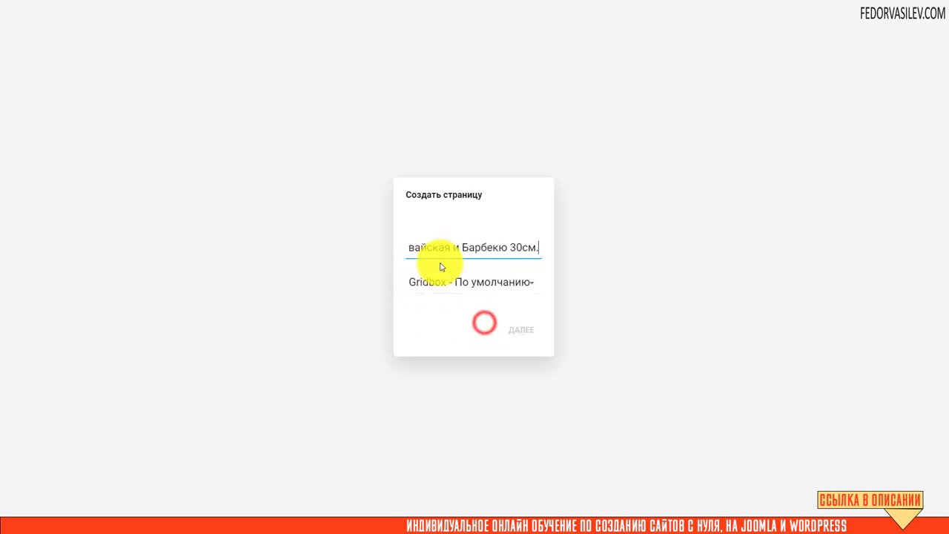
left_click_drag(444, 245, 360, 248)
left_click(426, 252)
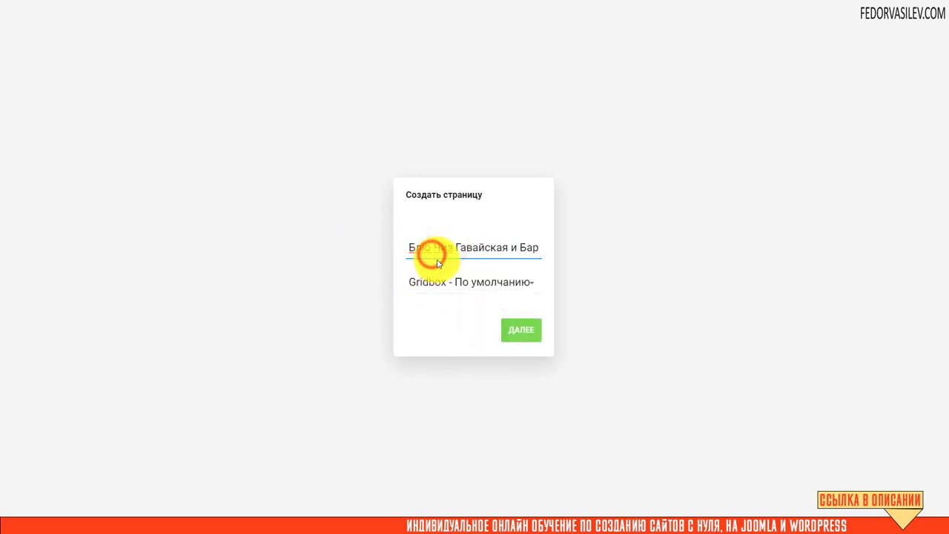
left_click_drag(452, 252, 546, 259)
left_click(509, 250)
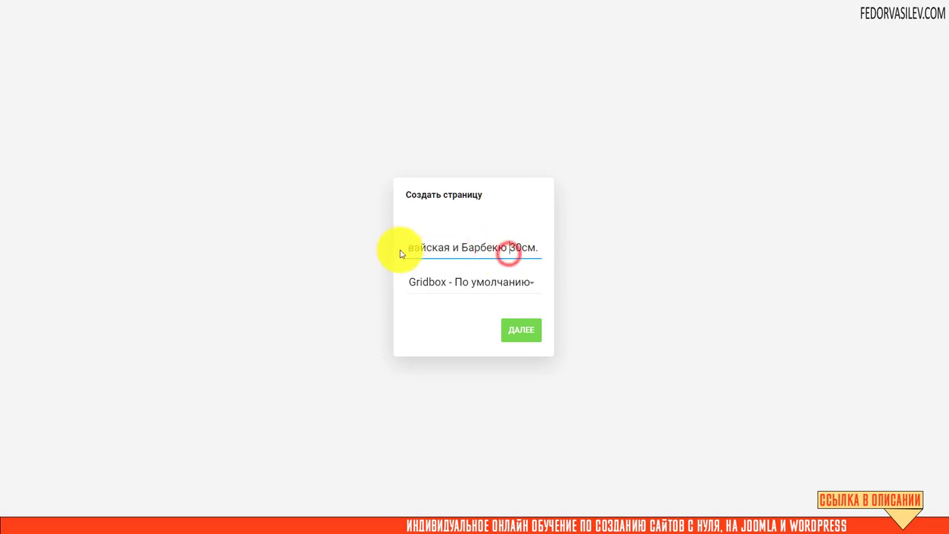
mouse_move(426, 249)
left_mouse_down()
mouse_move(396, 248)
mouse_move(423, 245)
left_mouse_up()
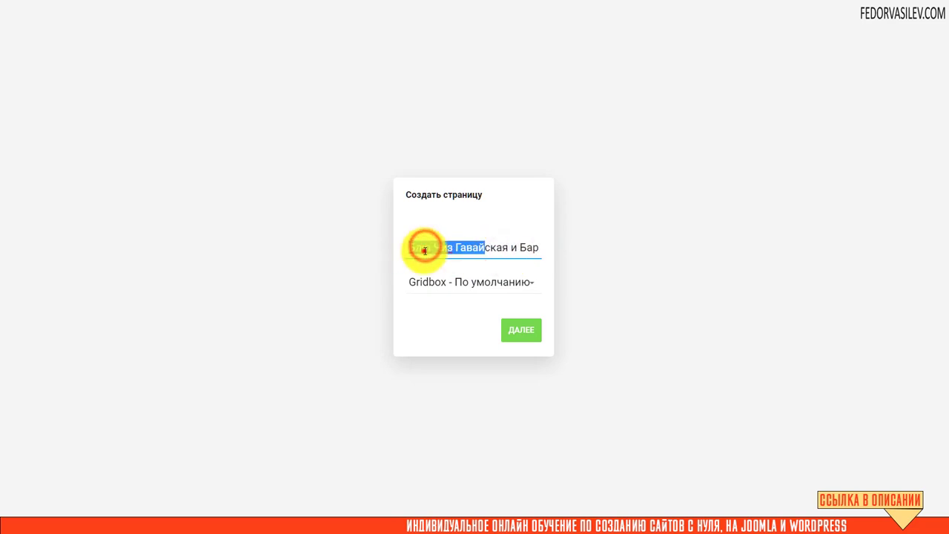
left_click(423, 249)
left_click(517, 330)
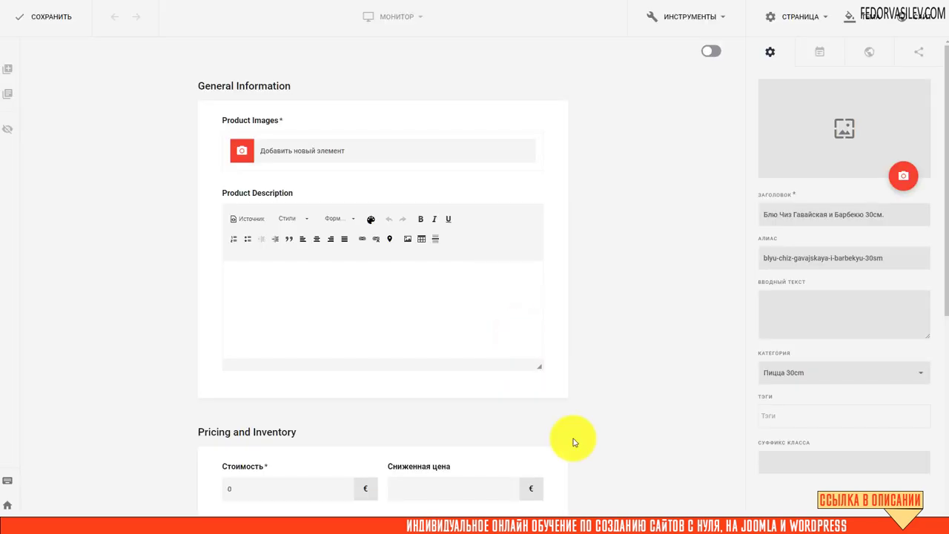
scroll(447, 172, "down", 5)
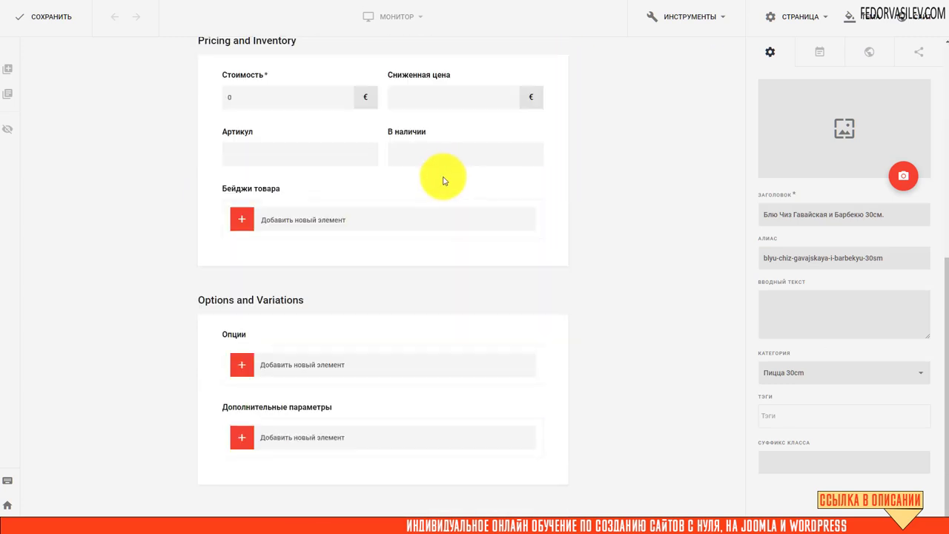
Step: Open the media manager to add a new item to the product's Product Images
scroll(448, 222, "up", 5)
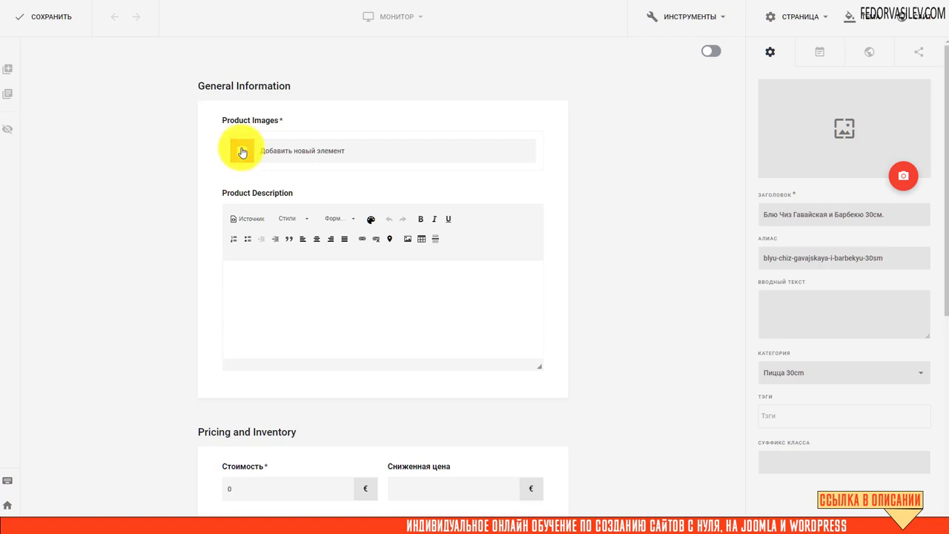
left_click(242, 152)
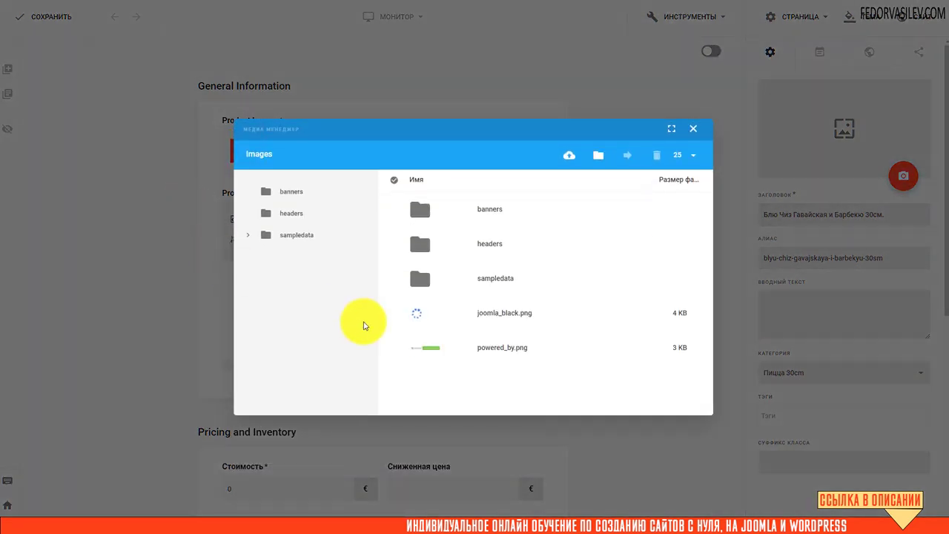
left_click(443, 319)
left_click(423, 338)
left_click(388, 243)
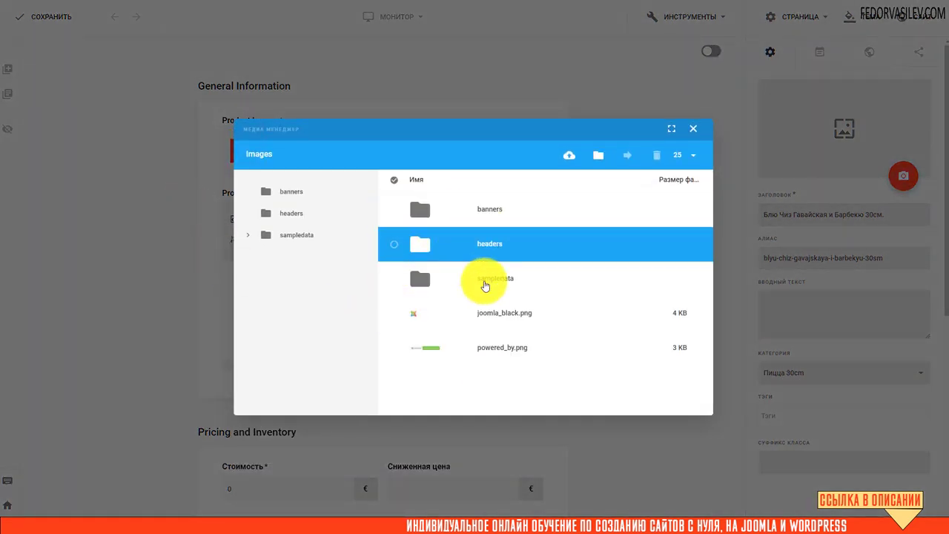
left_click(512, 218)
left_click(423, 240)
left_click(449, 339)
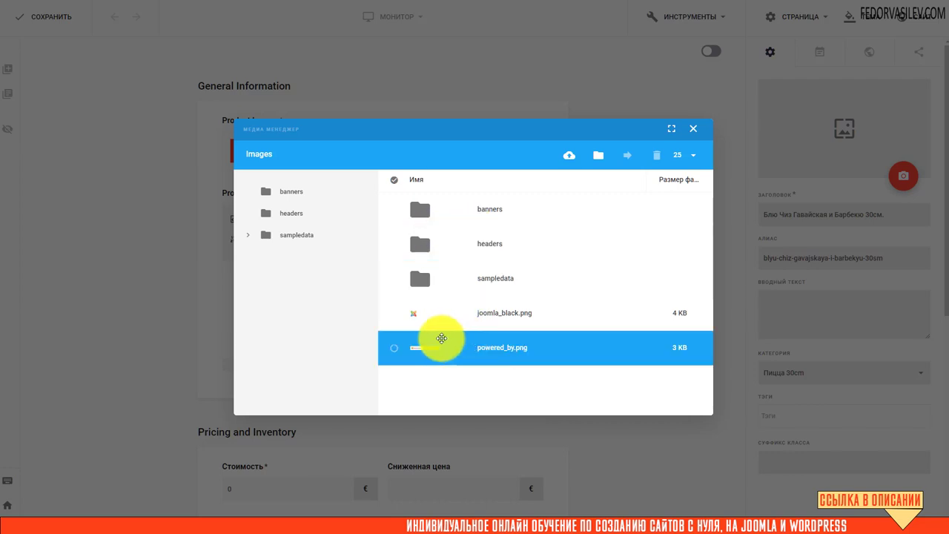
left_click(441, 314)
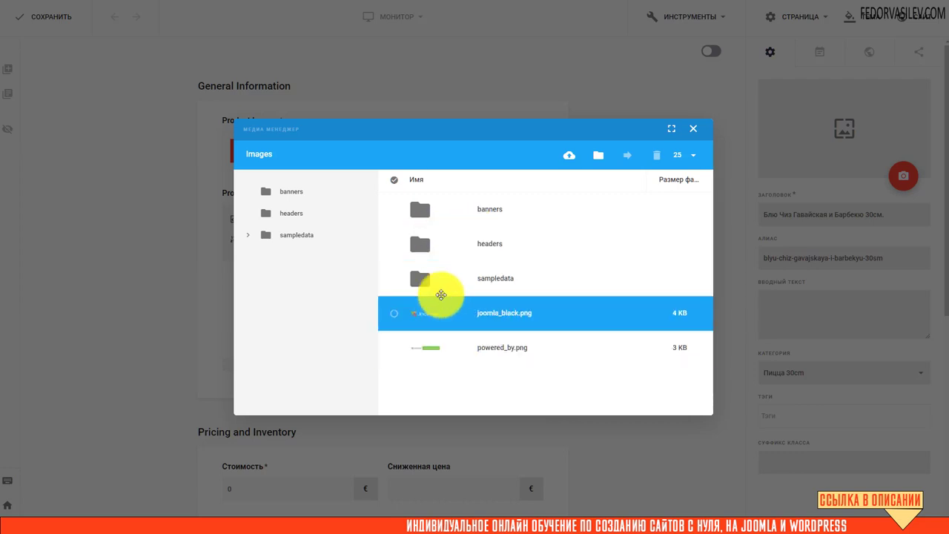
left_click(440, 290)
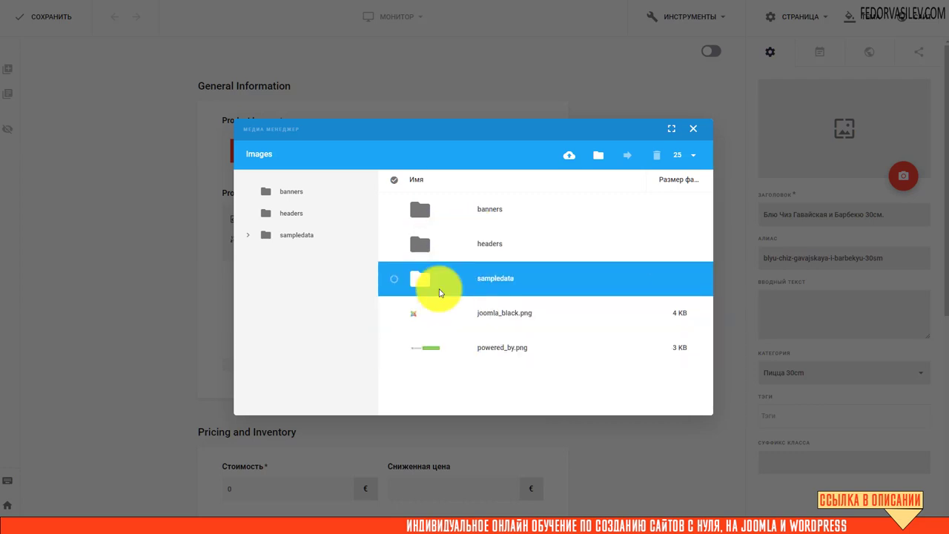
left_click(470, 244)
left_click(519, 312)
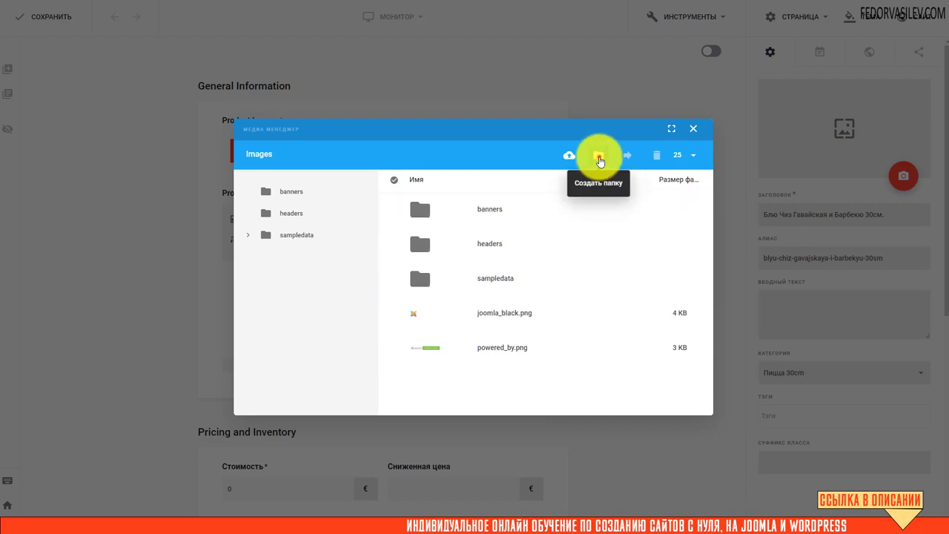
Step: Create a folder named "pizza" in the Images directory and open it
left_click(599, 157)
left_click(463, 258)
type("pizza")
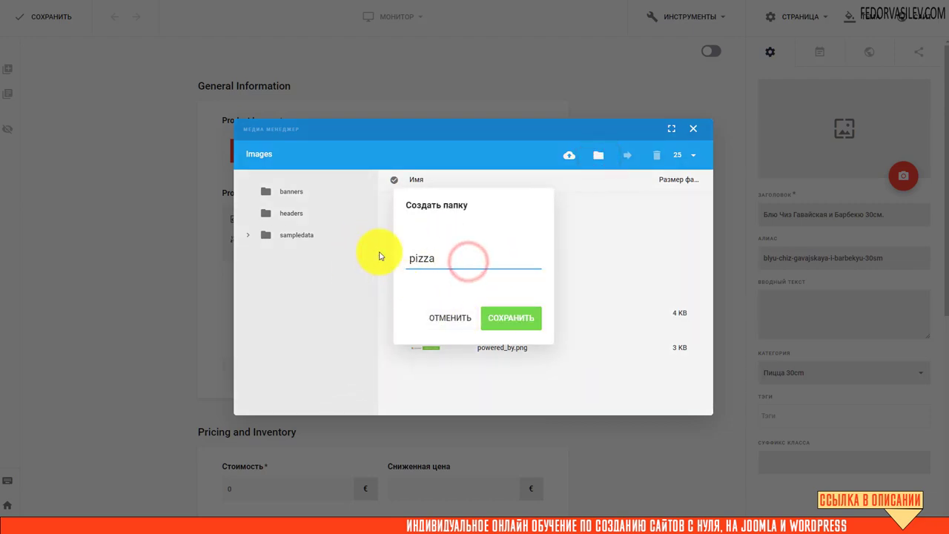
left_click(512, 319)
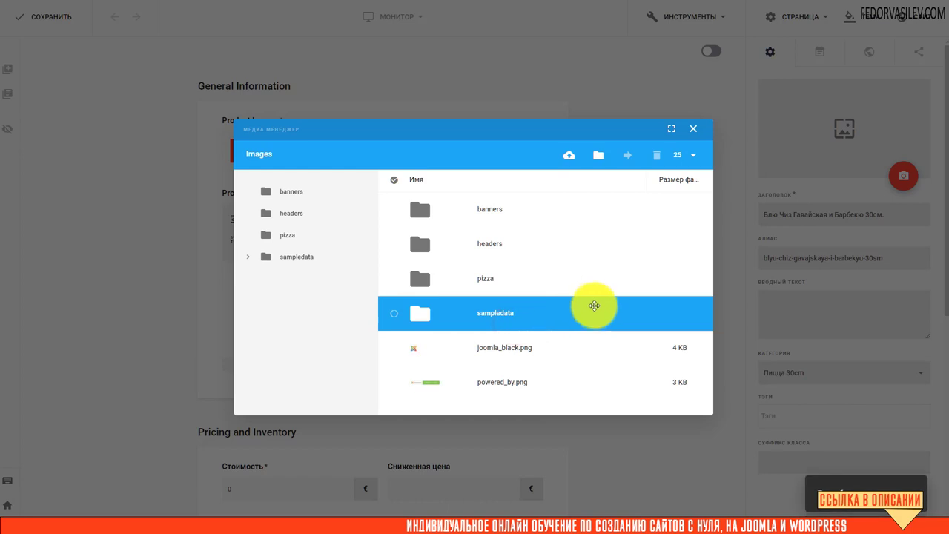
double_click(419, 282)
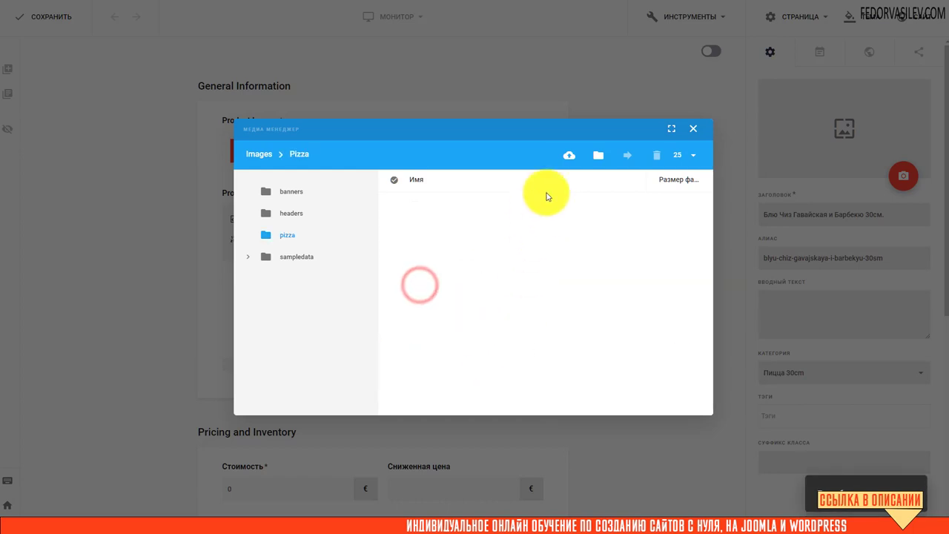
Step: Upload the image 1.jpg from the computer into the pizza folder
left_click(569, 155)
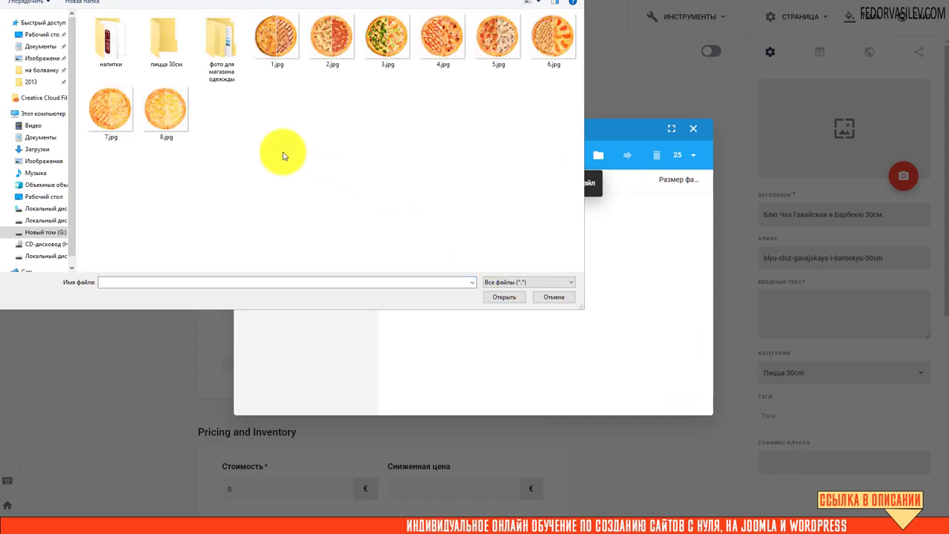
left_click(272, 52)
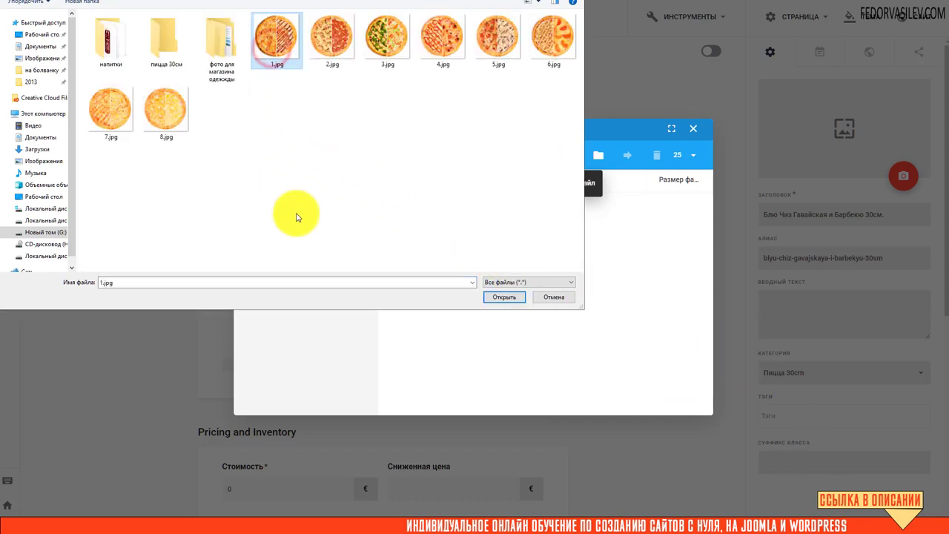
left_click(492, 297)
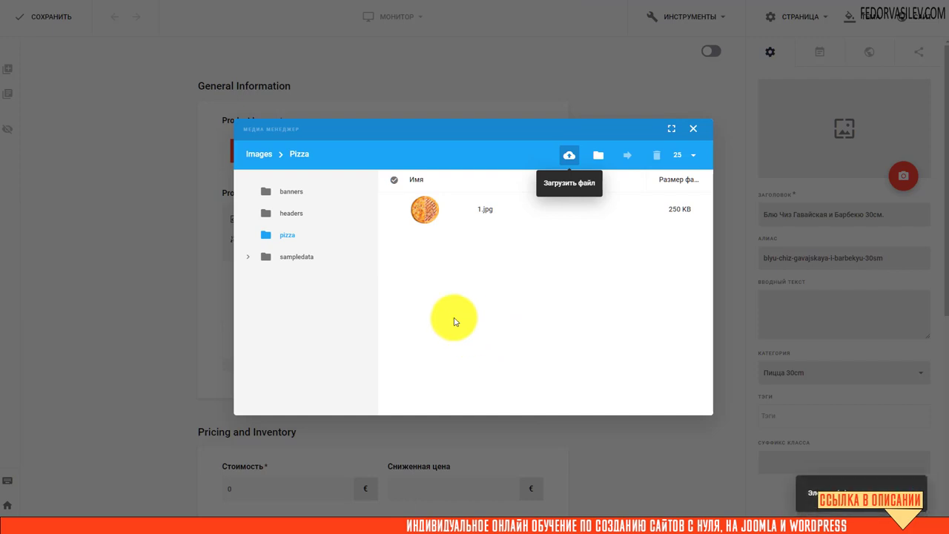
Step: Select the uploaded 1.jpg and insert it into the product's Product Images
left_click(474, 208)
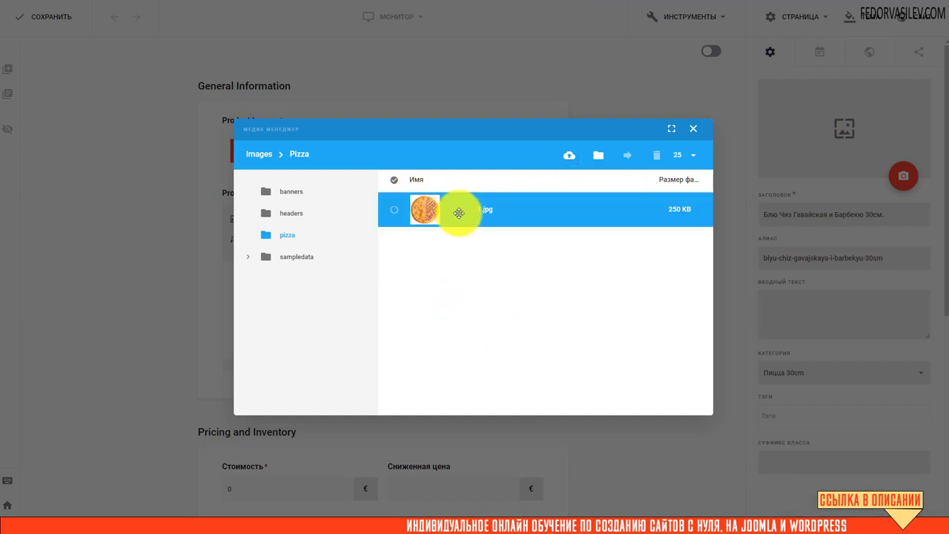
left_click(408, 256)
left_click(393, 213)
left_click(394, 214)
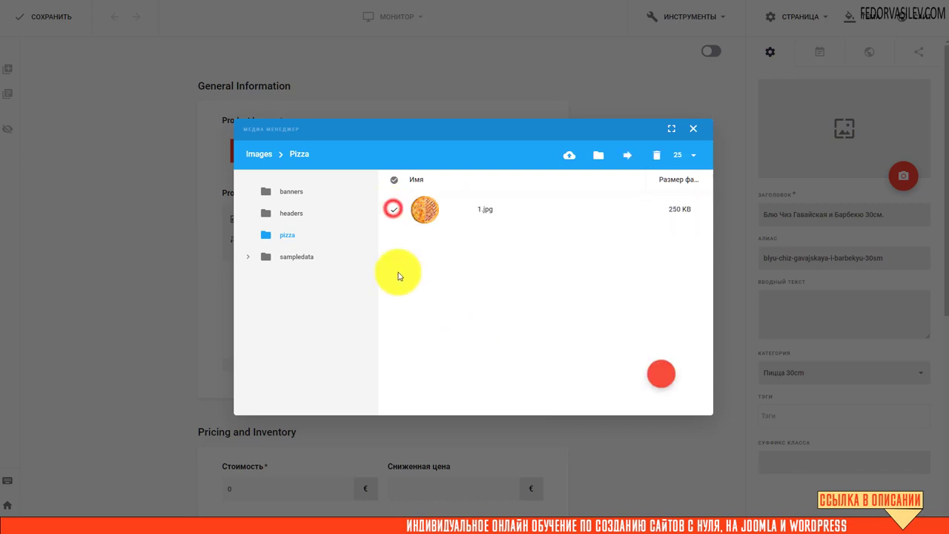
left_click(662, 378)
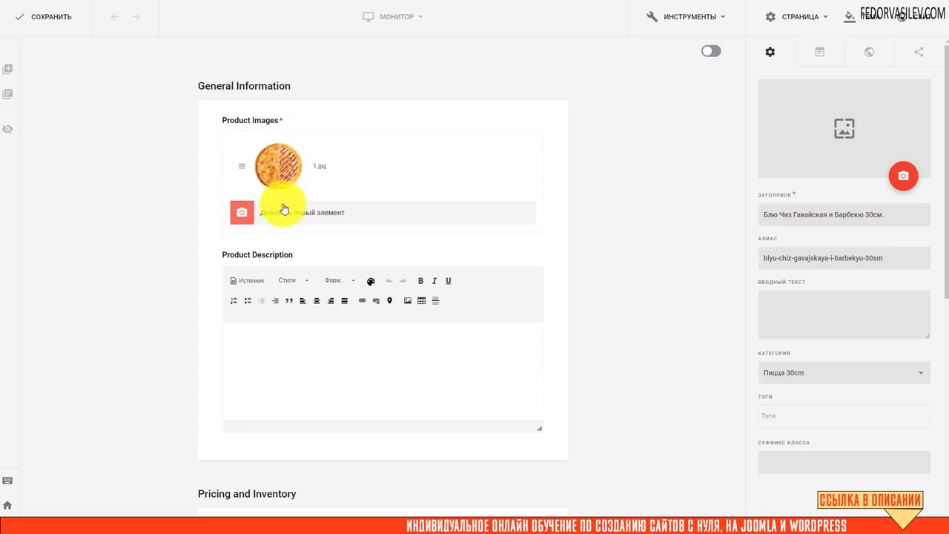
left_click(246, 214)
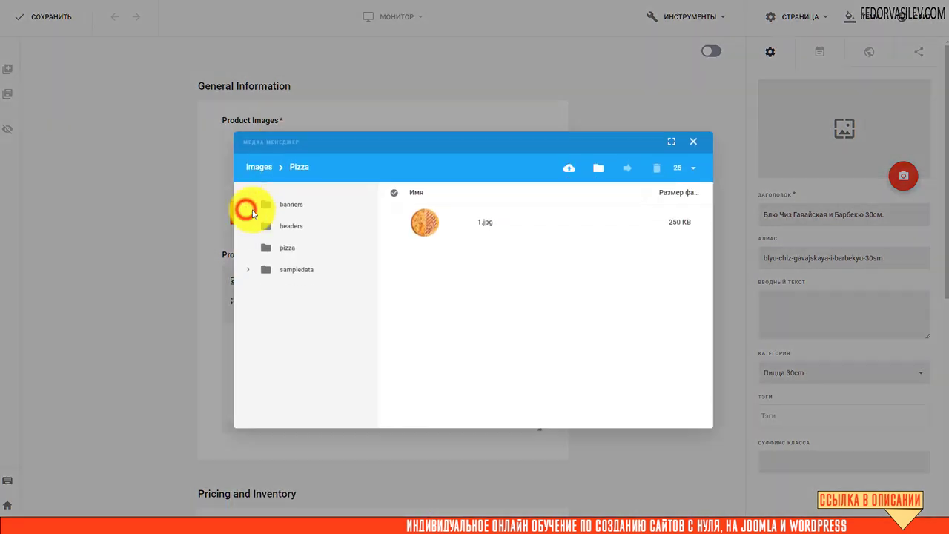
left_click(691, 132)
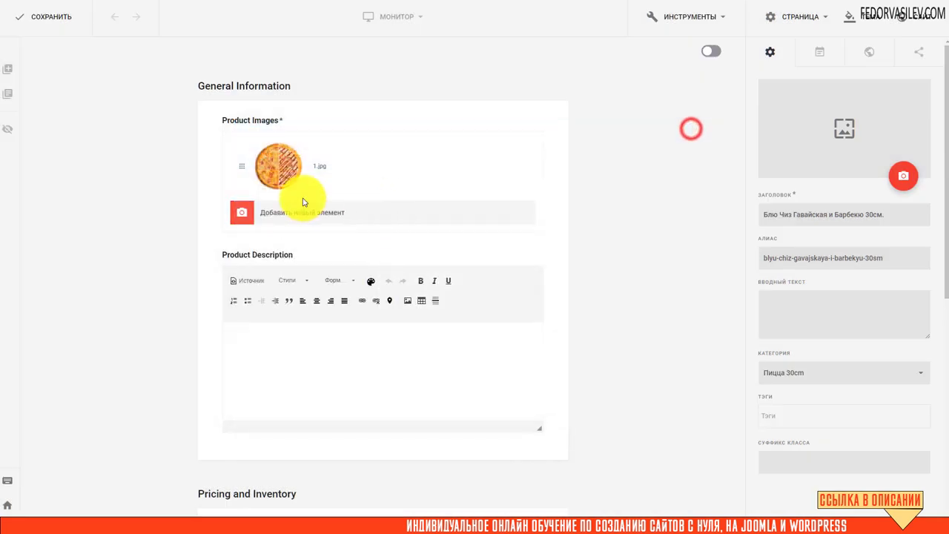
left_click(499, 171)
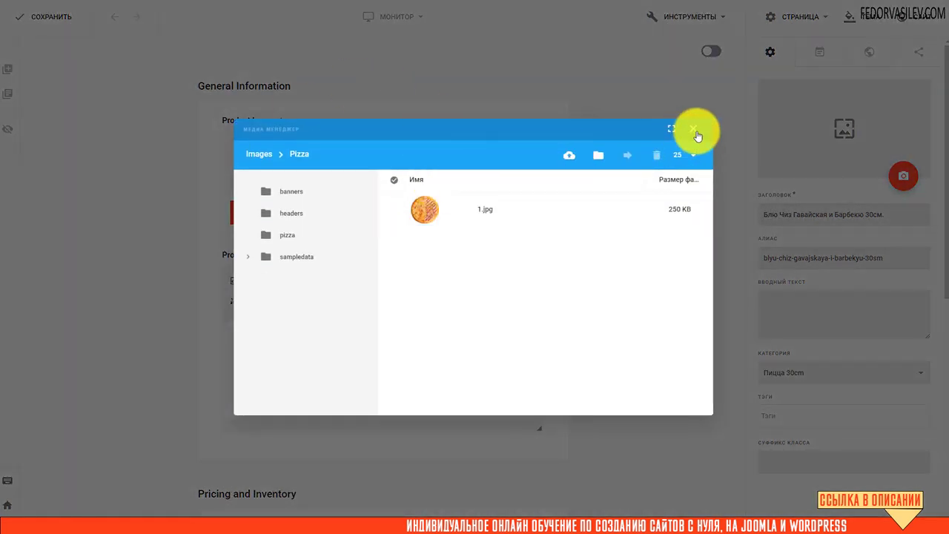
left_click(693, 131)
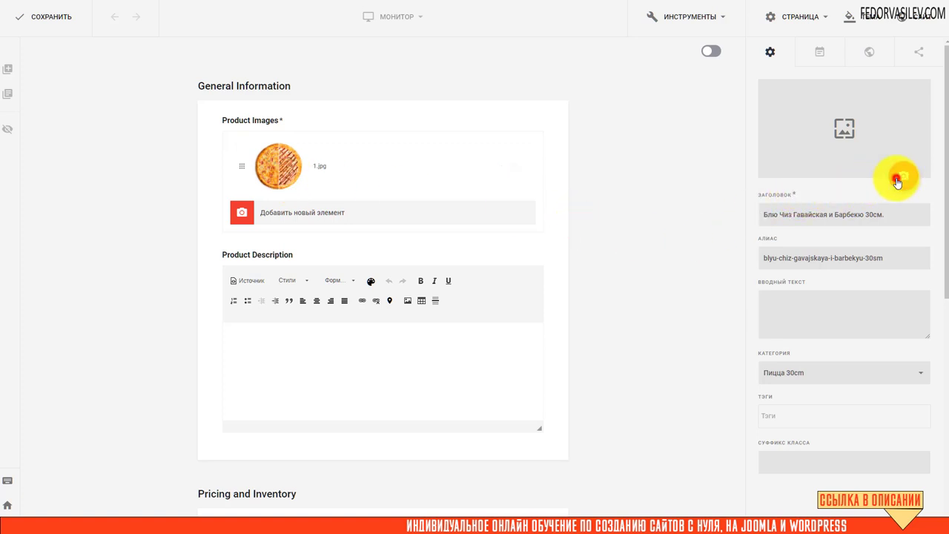
Step: Set 1.jpg from the pizza folder as the intro image in the page settings
left_click(897, 182)
left_click(394, 211)
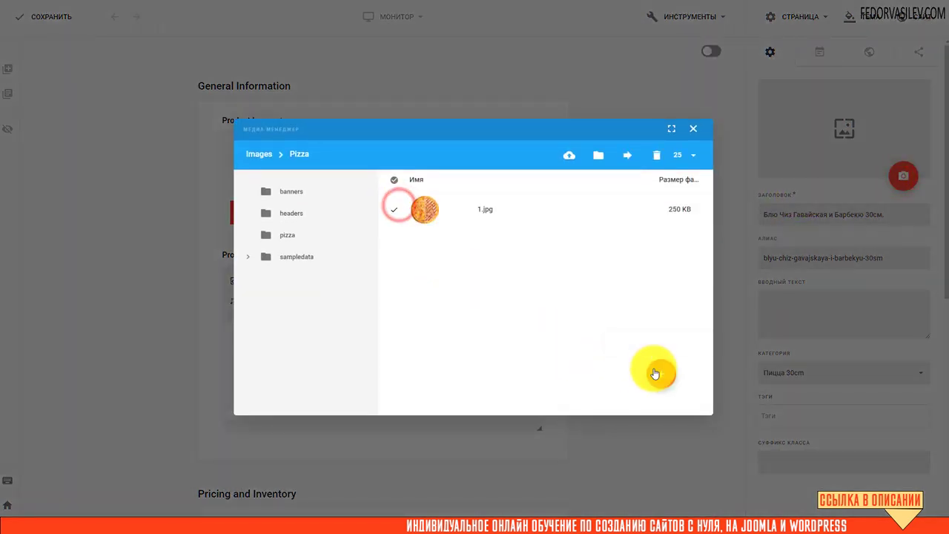
left_click(655, 373)
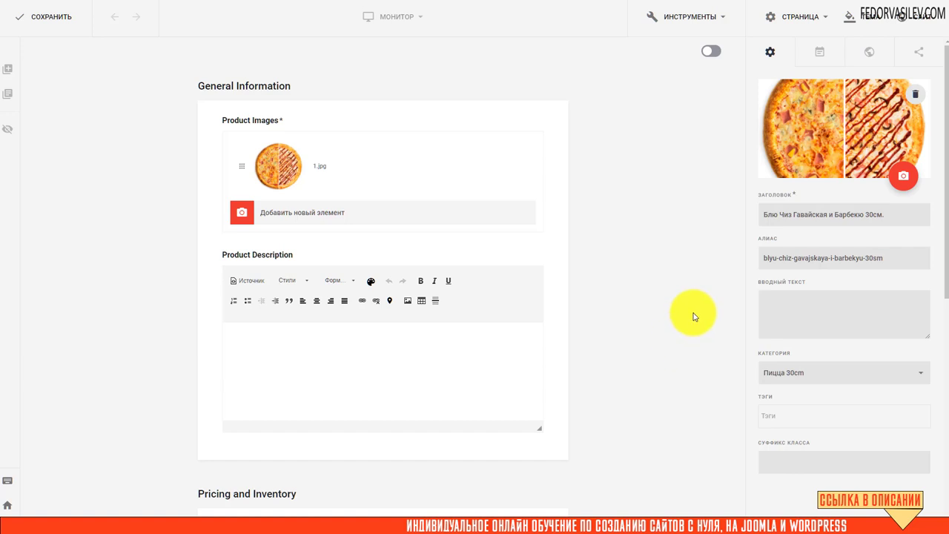
left_click_drag(894, 214, 726, 225)
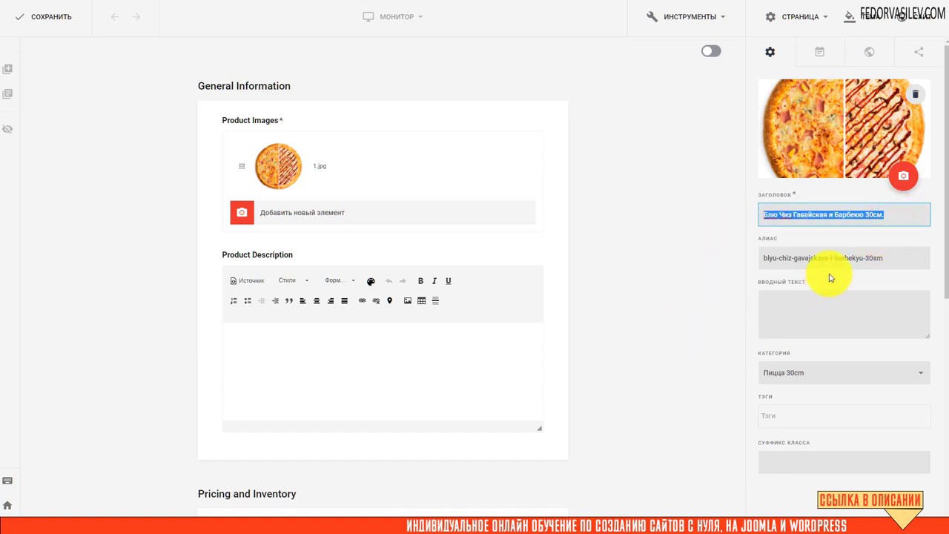
left_click_drag(894, 259, 734, 259)
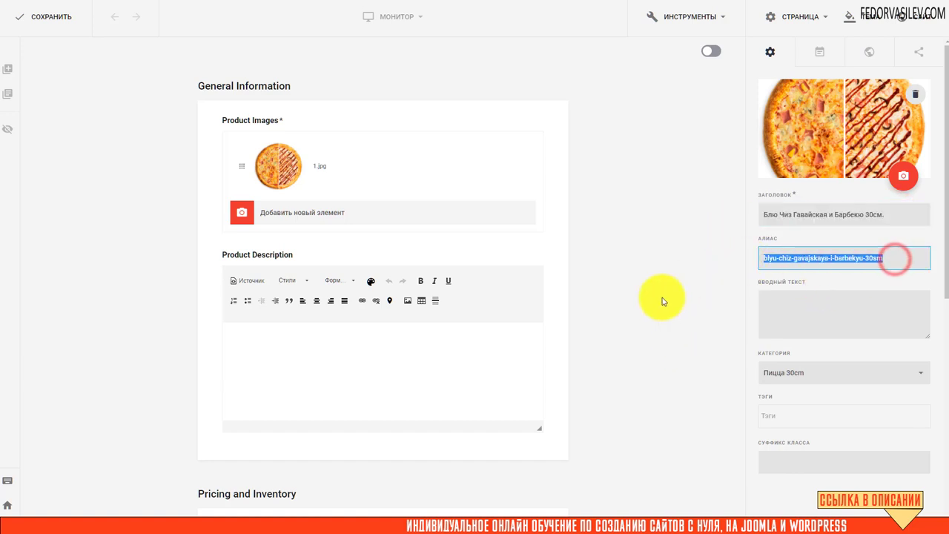
Step: Paste the copied ingredients description beginning "Половинки из 2-х пицц: Блю Чиз Гавайская" into the page's intro text (Вводный текст)
left_click(781, 310)
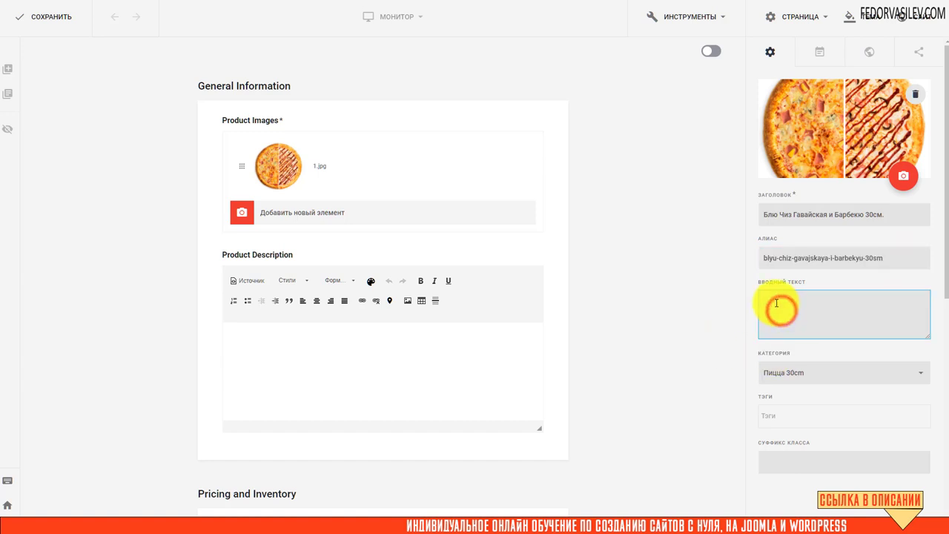
right_click(776, 302)
left_click(794, 381)
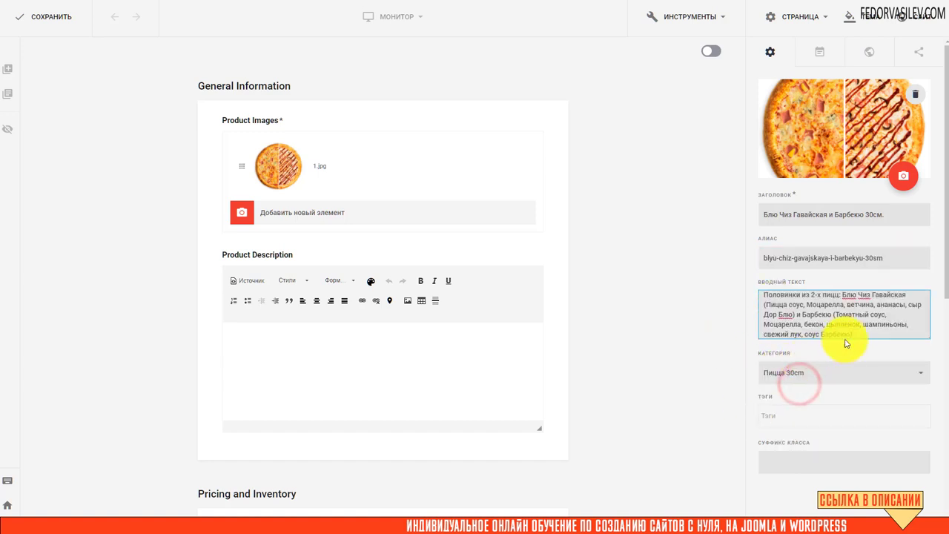
Step: Copy the whole intro text and paste it into the Product Description editor
left_click_drag(856, 334, 736, 295)
key("ctrl+c")
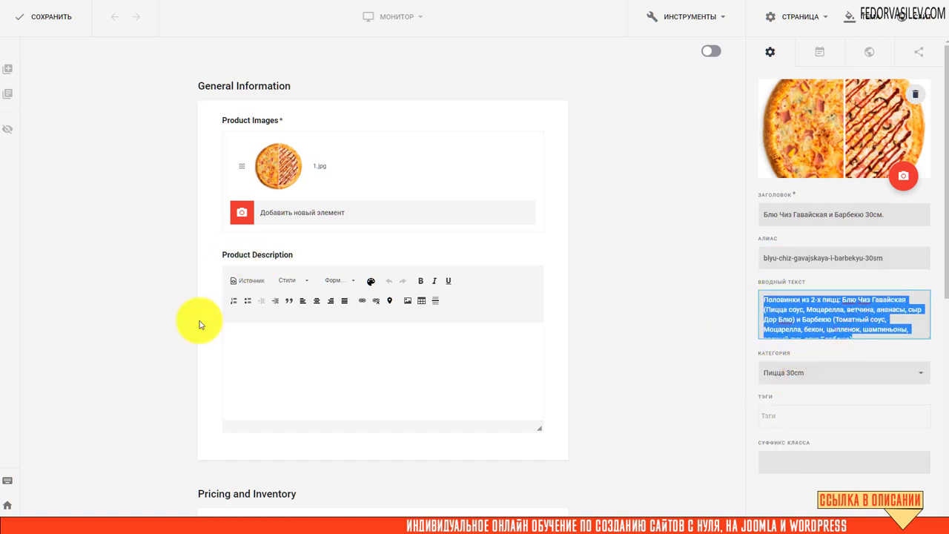
left_click(318, 362)
scroll(250, 277, "down", 2)
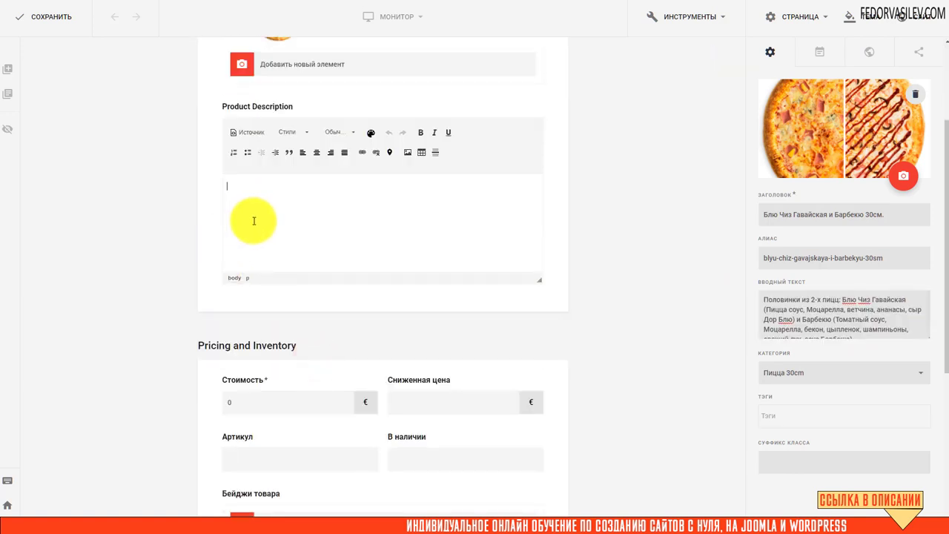
key("ctrl+v")
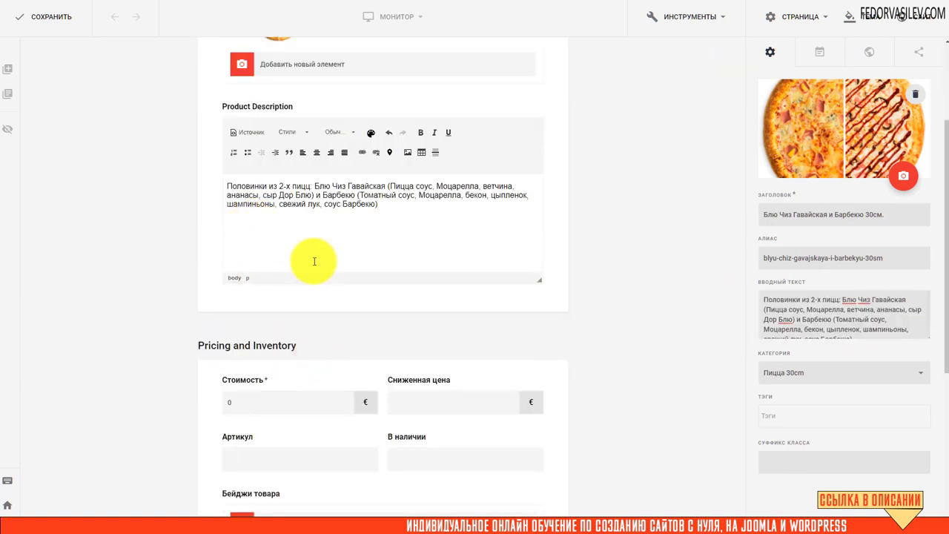
triple_click(845, 337)
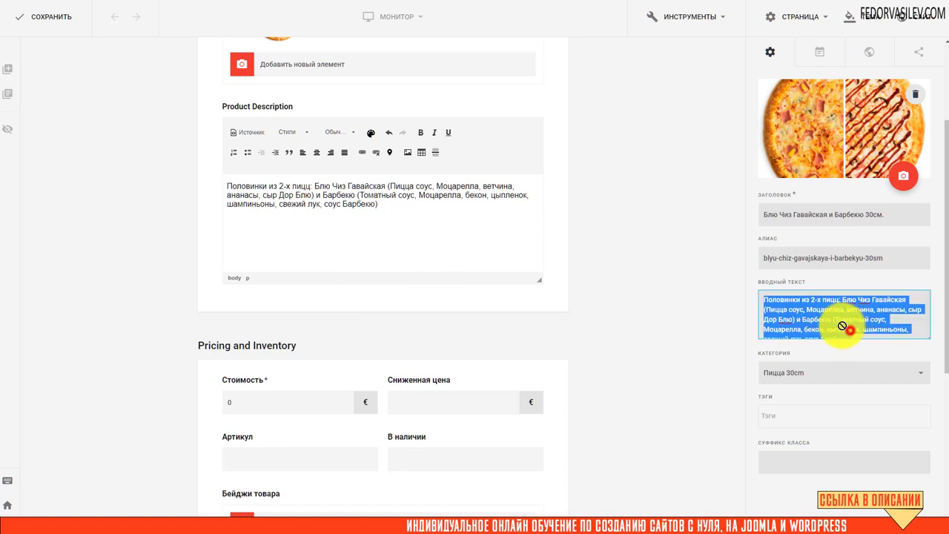
Step: Set the product's price (Стоимость) to 515 and place the cursor in the reduced price field (Сниженная цена)
scroll(434, 292, "up", 1)
scroll(458, 260, "down", 4)
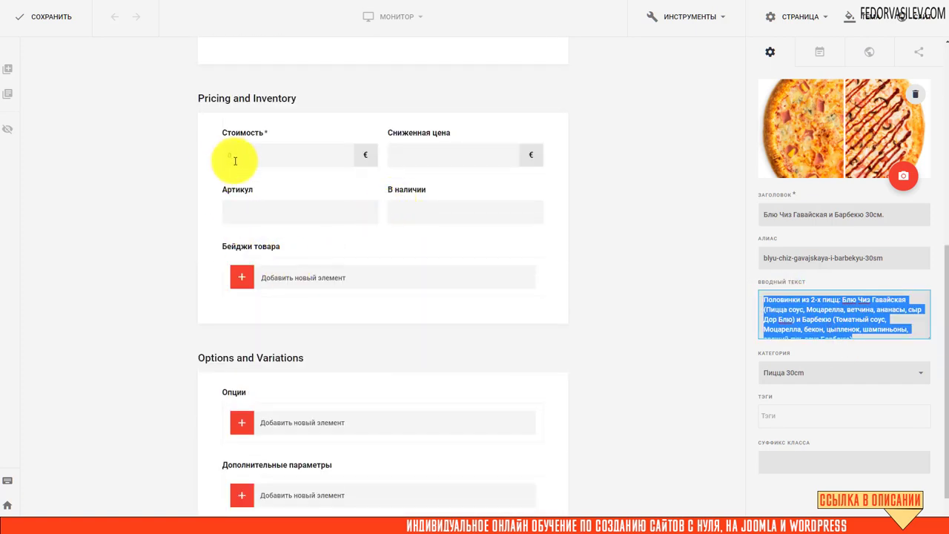
left_click(234, 156)
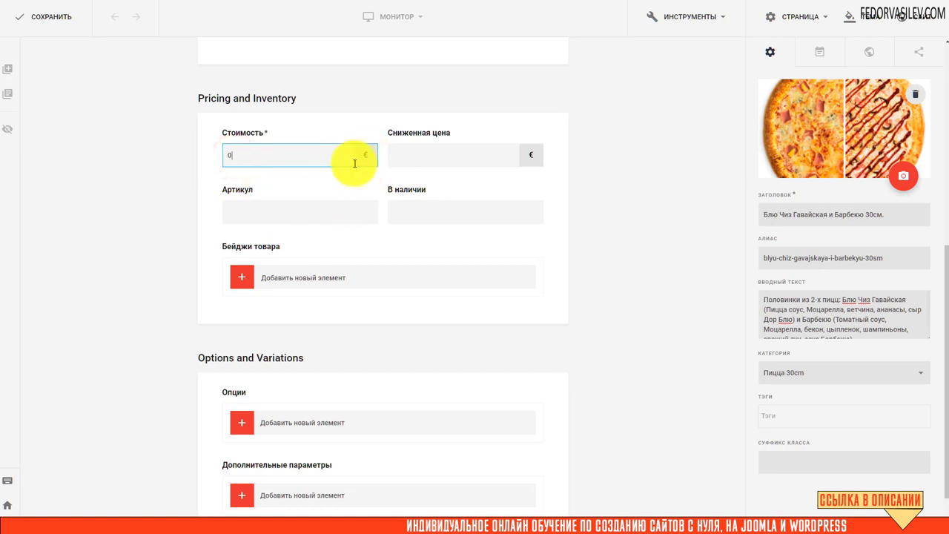
left_click(268, 156)
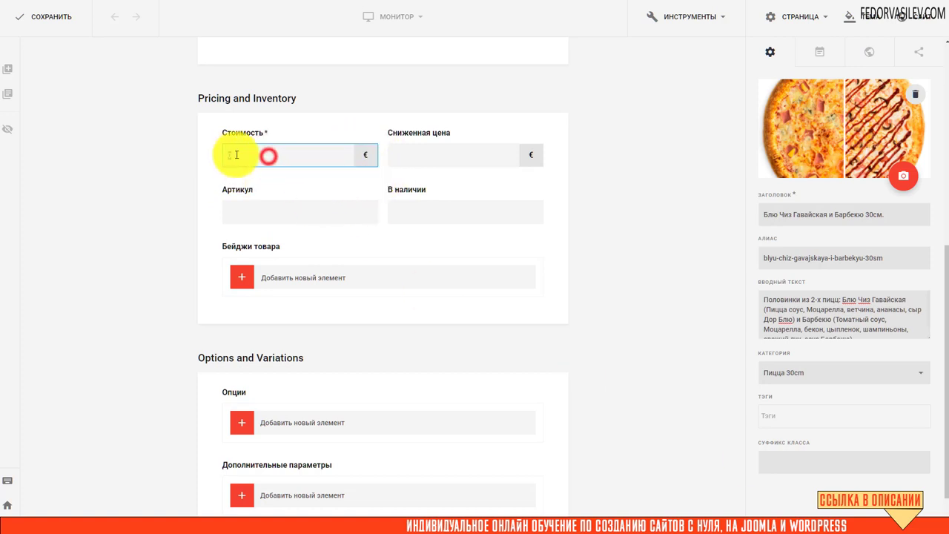
right_click(245, 155)
left_click(252, 211)
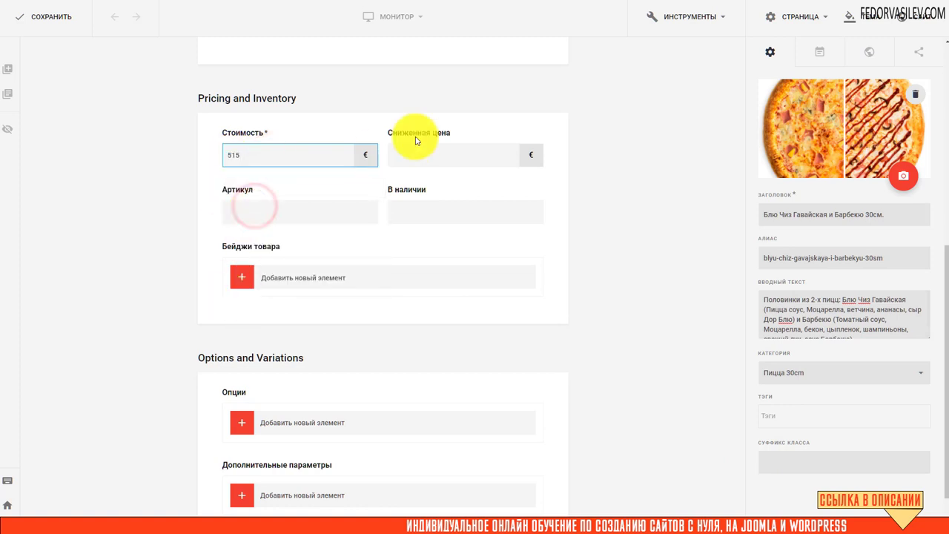
left_click(430, 154)
left_click(400, 153)
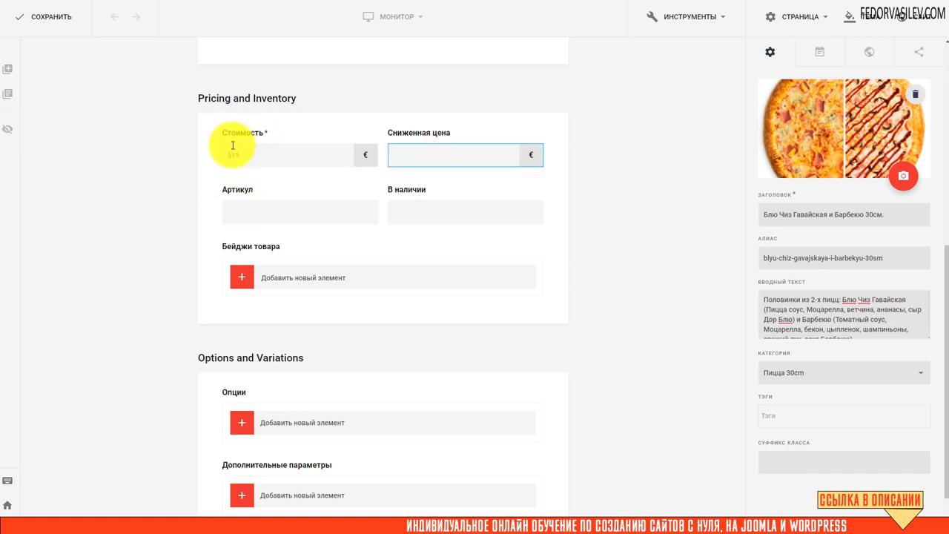
Step: Set the product's article number (Артикул) to 43434 and leave the stock field (В наличии) empty
left_click(248, 216)
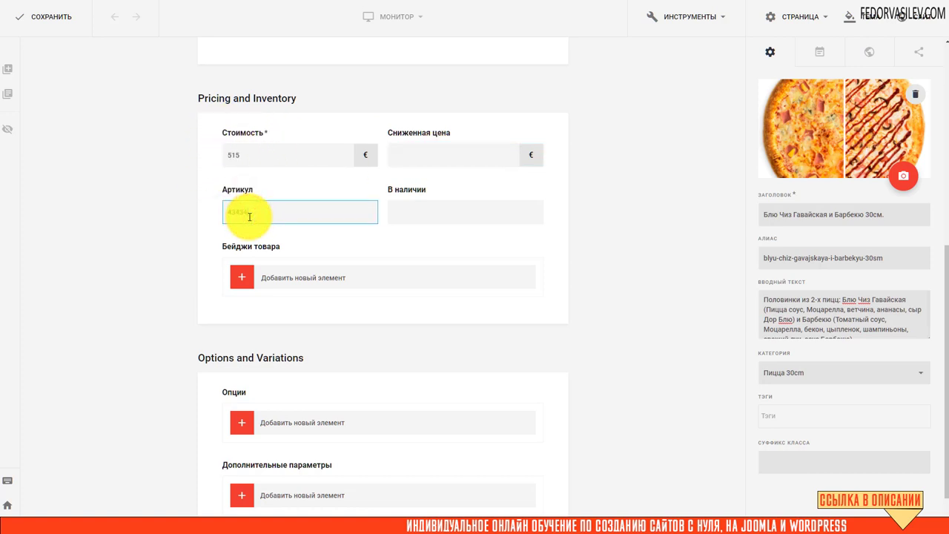
type("43434")
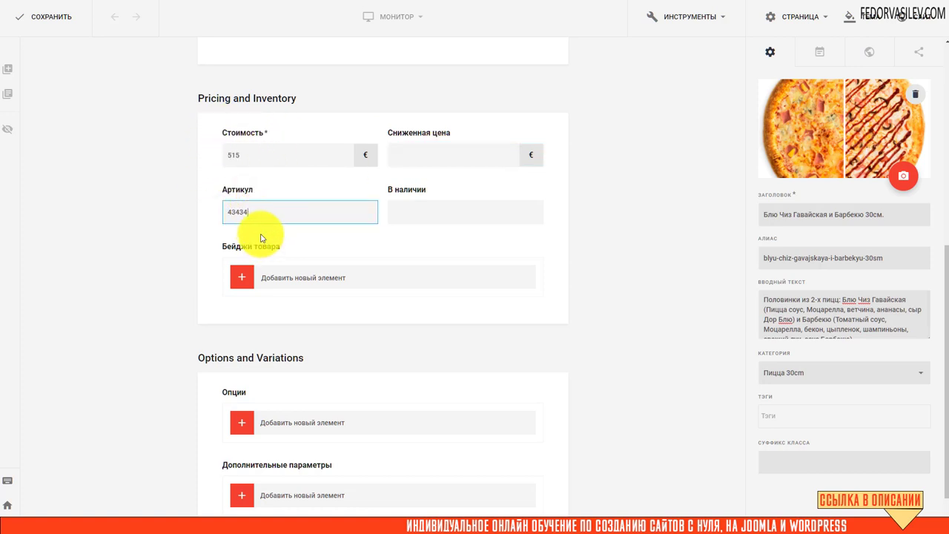
left_click(423, 218)
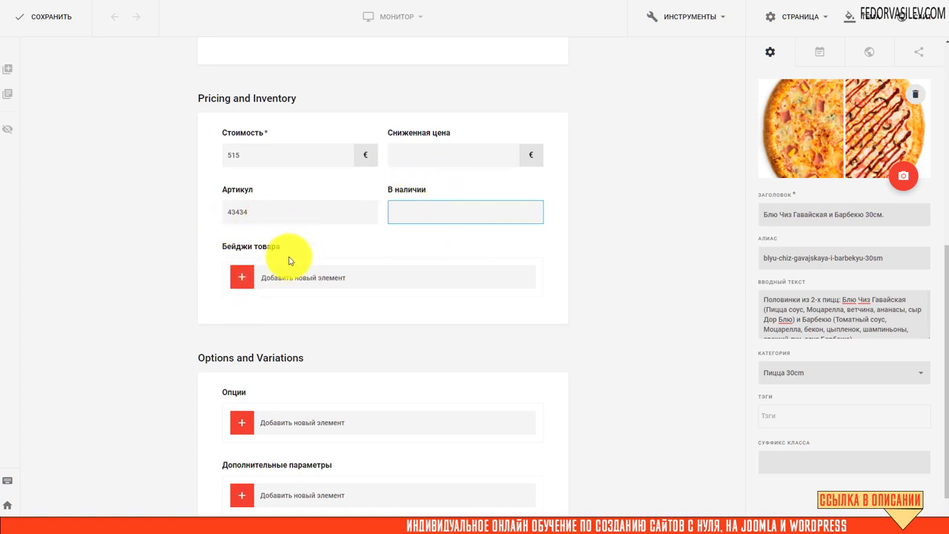
scroll(303, 234, "down", 1)
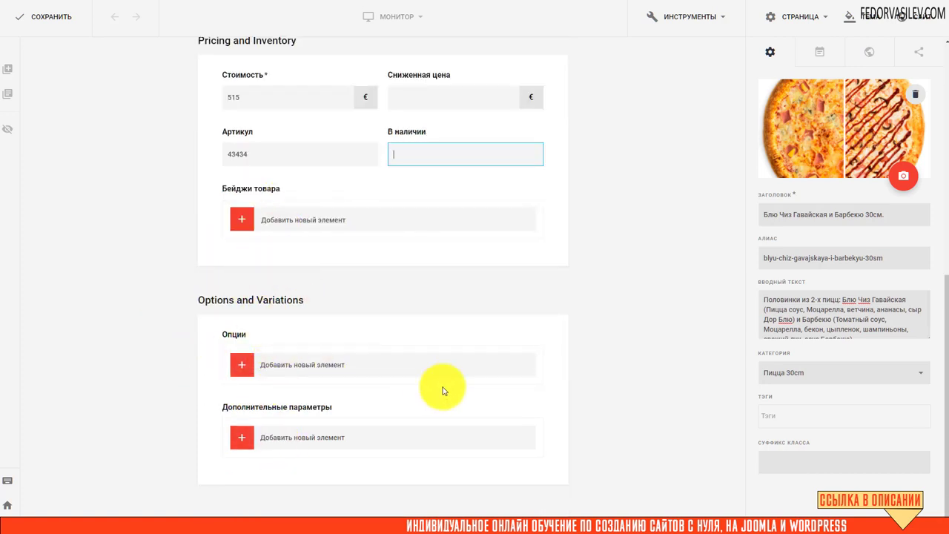
Step: Enable layout editing for the product form and copy the "General Information" group heading
scroll(438, 387, "up", 6)
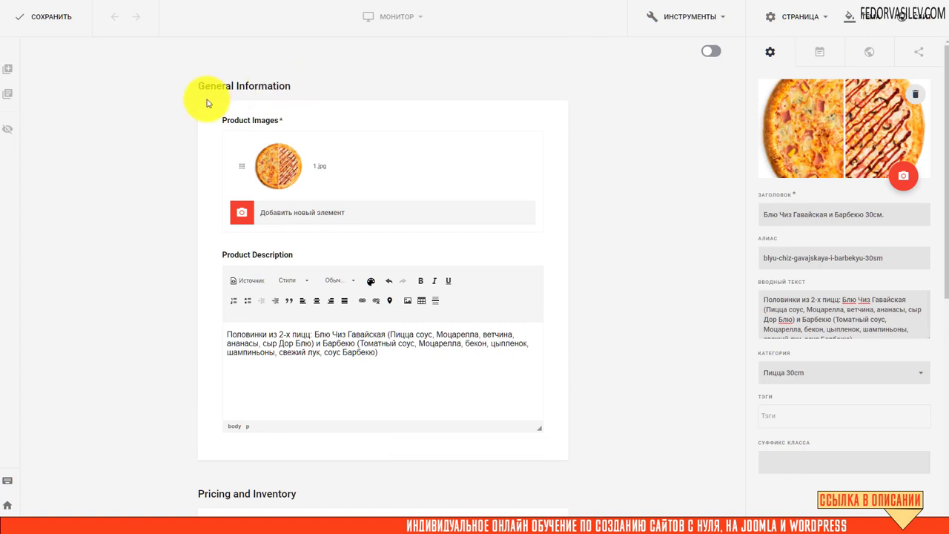
scroll(319, 103, "down", 5)
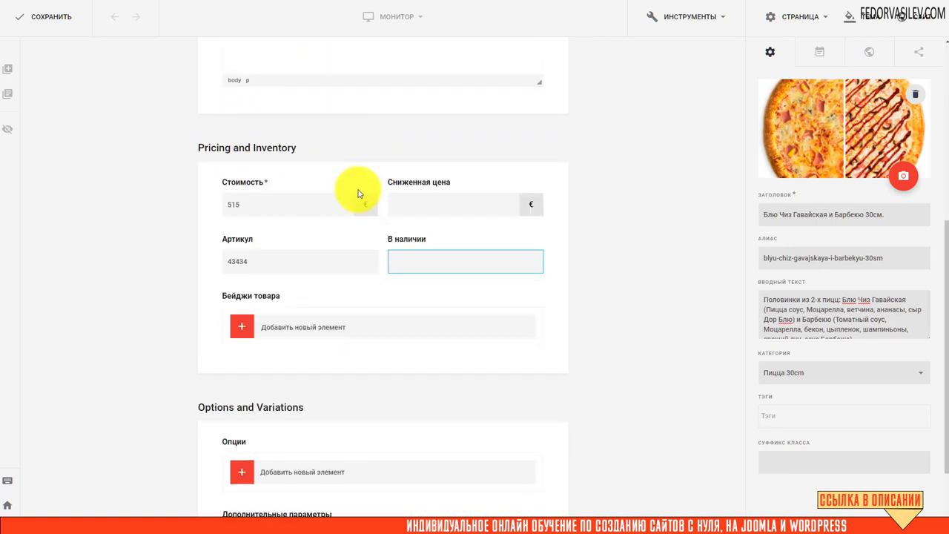
scroll(583, 371, "up", 5)
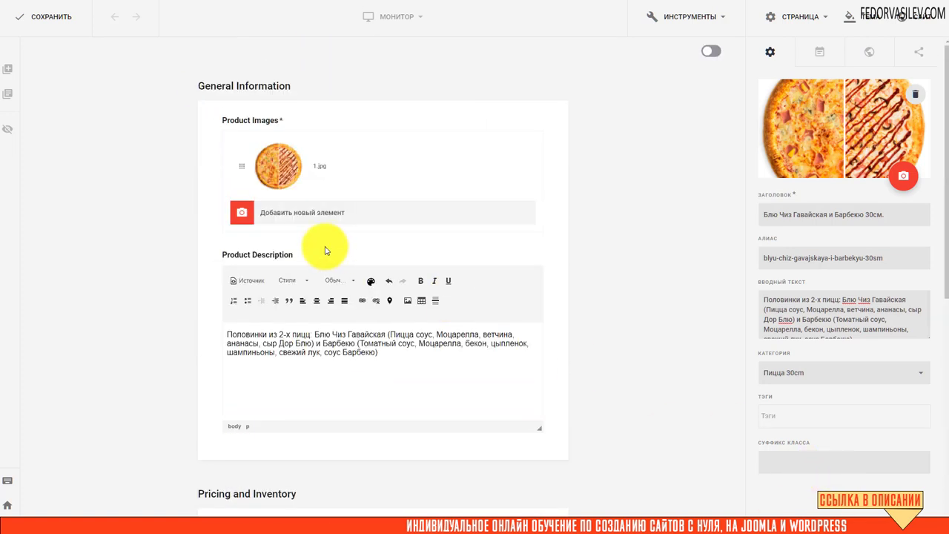
left_click(302, 85)
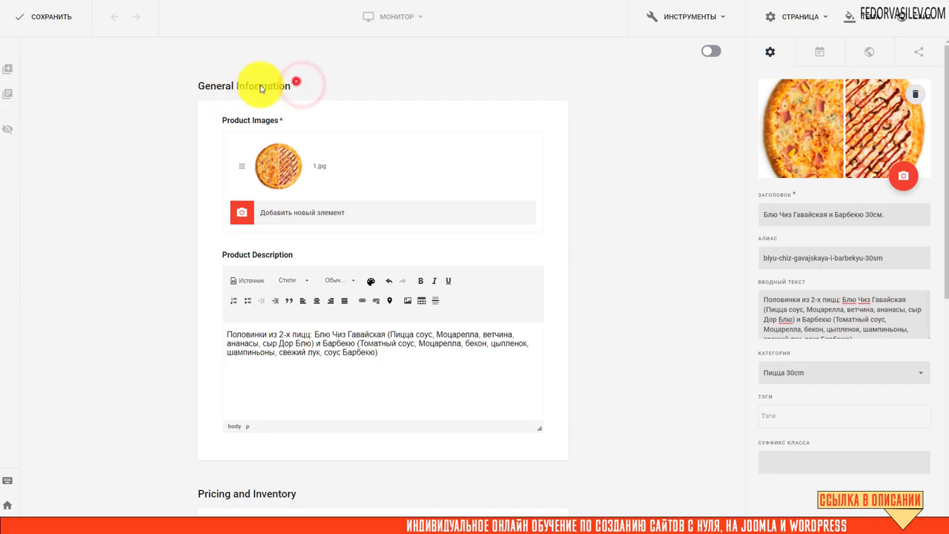
left_click(245, 85)
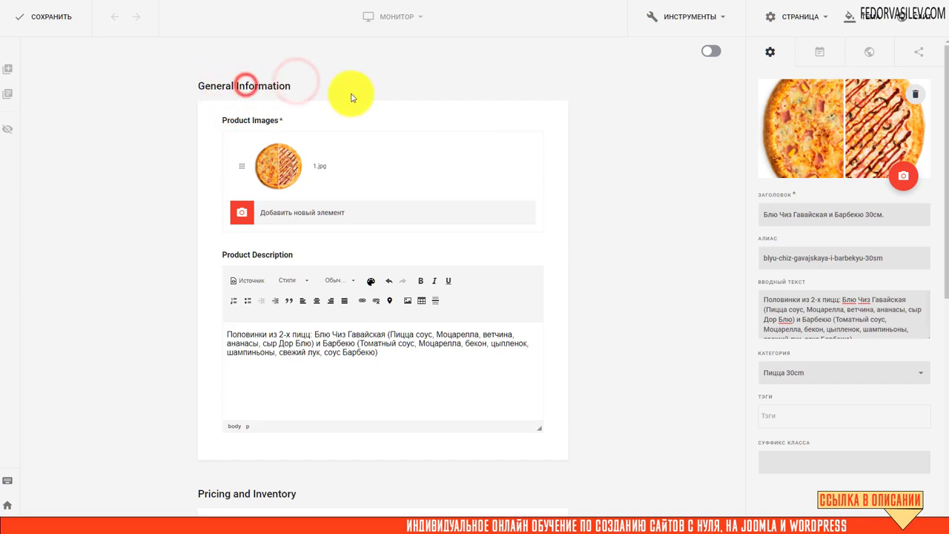
left_click(713, 51)
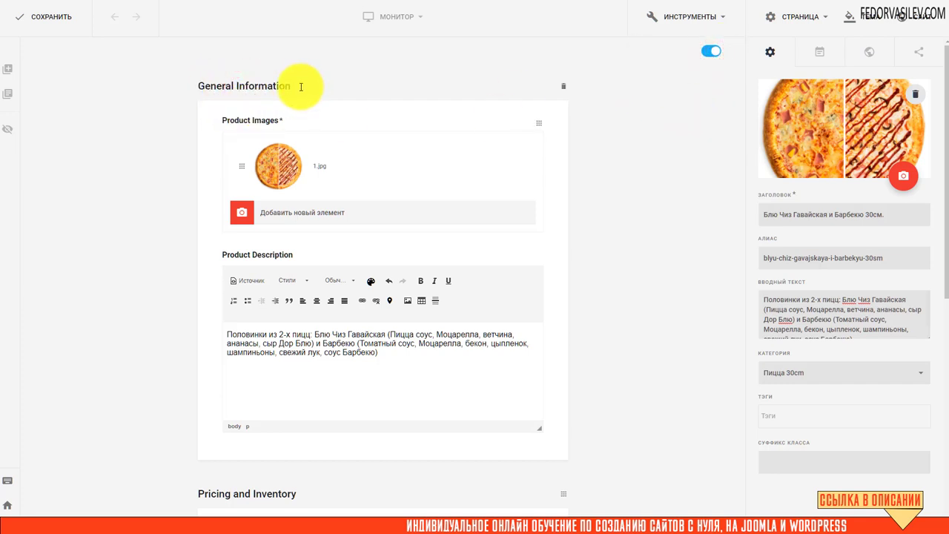
left_click_drag(301, 86, 190, 91)
right_click(209, 87)
left_click(236, 123)
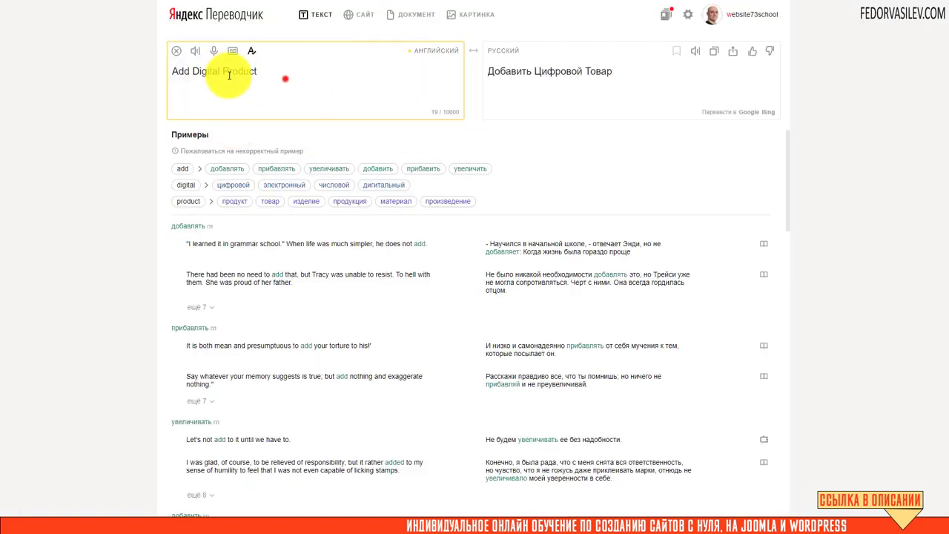
Step: Switch to Yandex Translate, translate "General Information" into Russian and copy the translation "основная информация"
triple_click(285, 79)
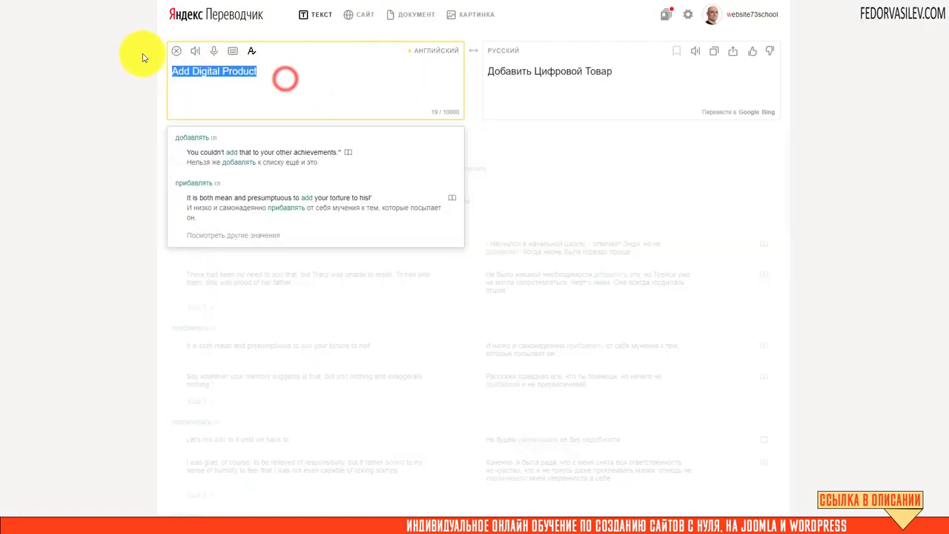
left_click(175, 50)
left_click(226, 170)
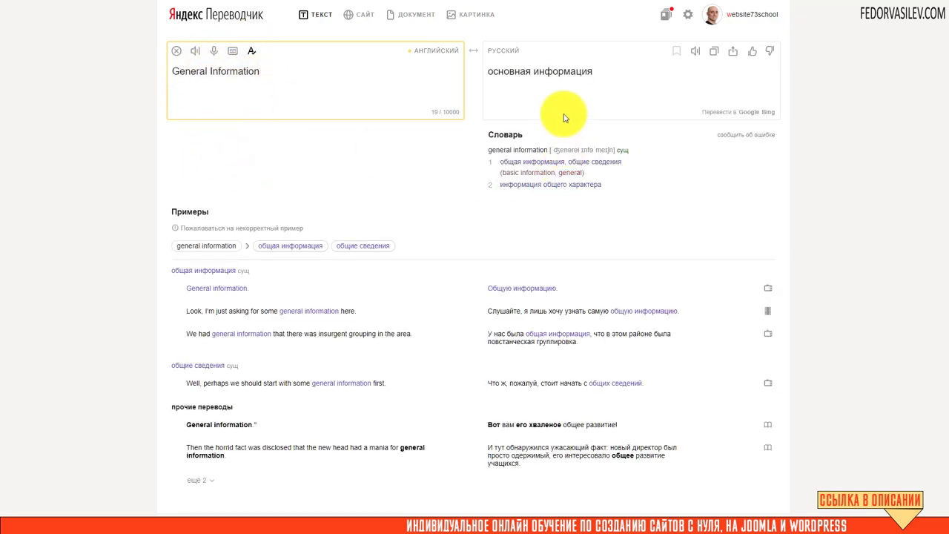
left_click_drag(609, 72, 473, 80)
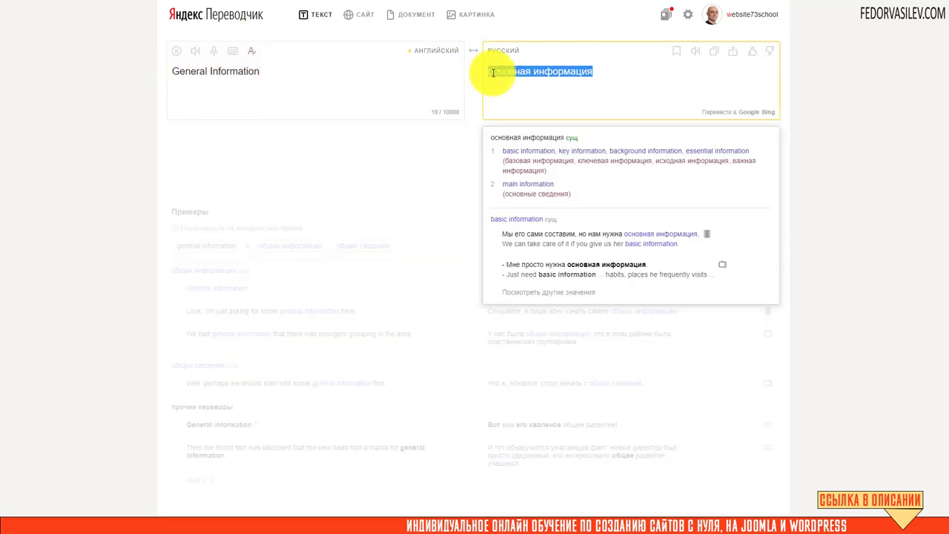
right_click(498, 72)
left_click(517, 109)
left_click(187, 1)
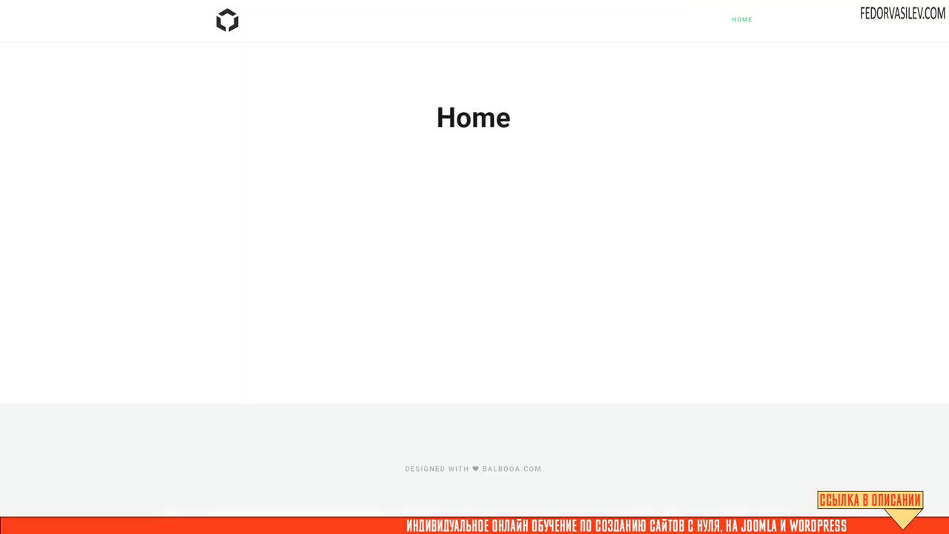
Step: Back in the Gridbox editor, replace the "General Information" heading with "основная информация" and turn off layout editing
right_click(282, 83)
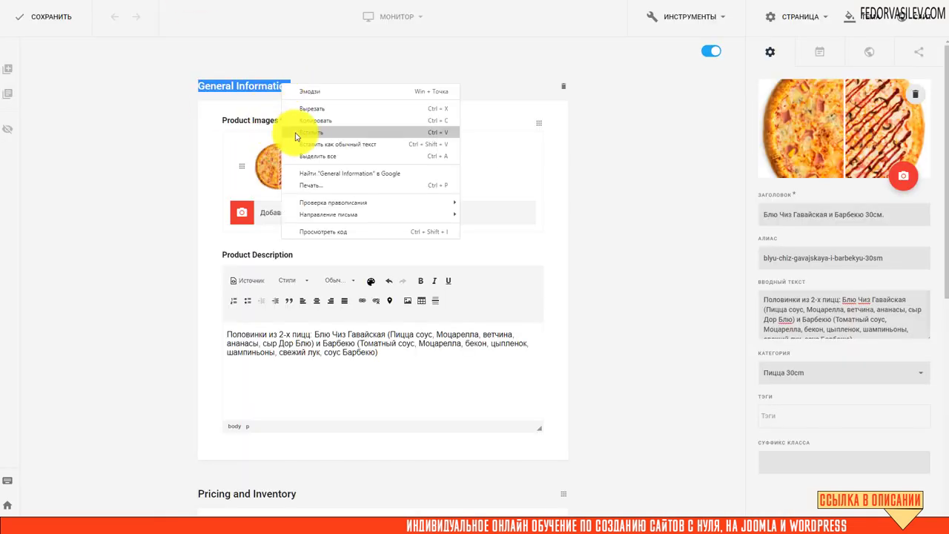
left_click(388, 133)
scroll(200, 148, "down", 4)
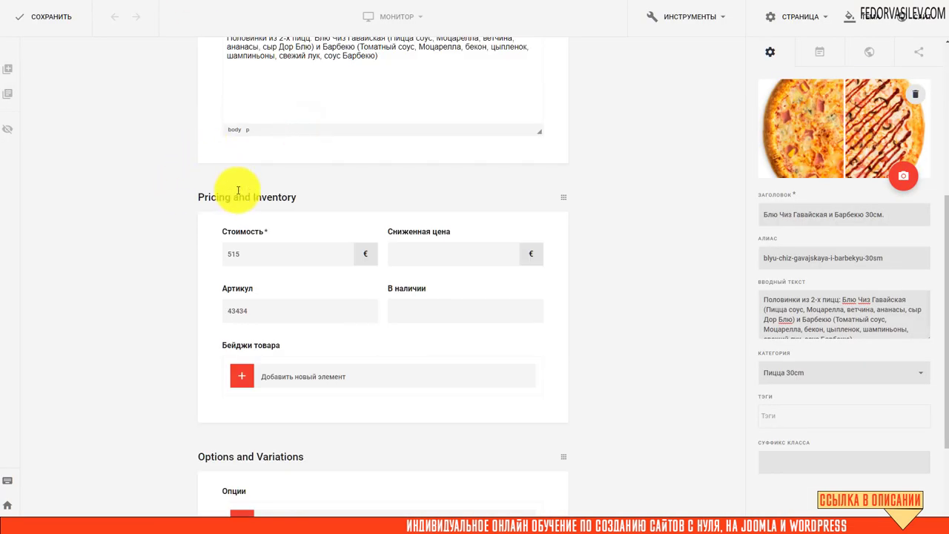
scroll(222, 237, "down", 2)
scroll(326, 278, "up", 2)
scroll(333, 266, "up", 4)
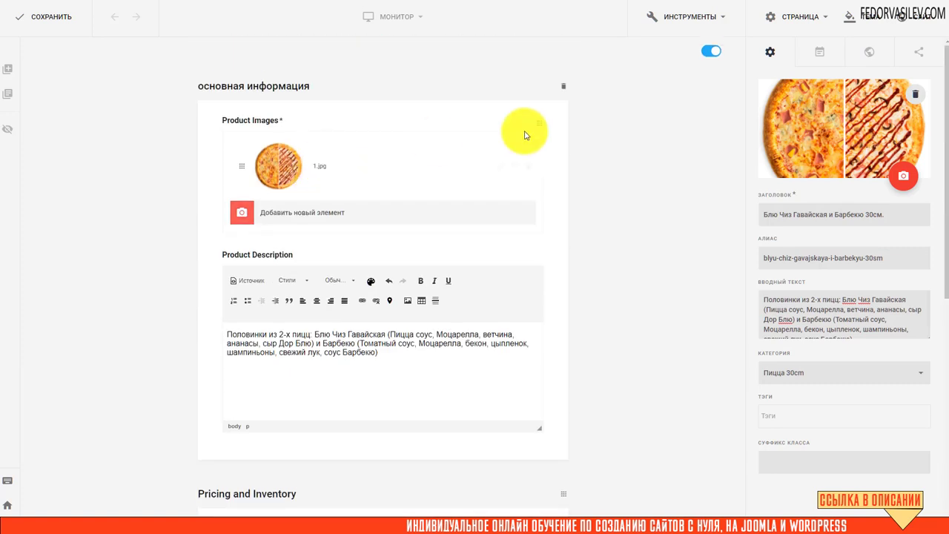
left_click(704, 56)
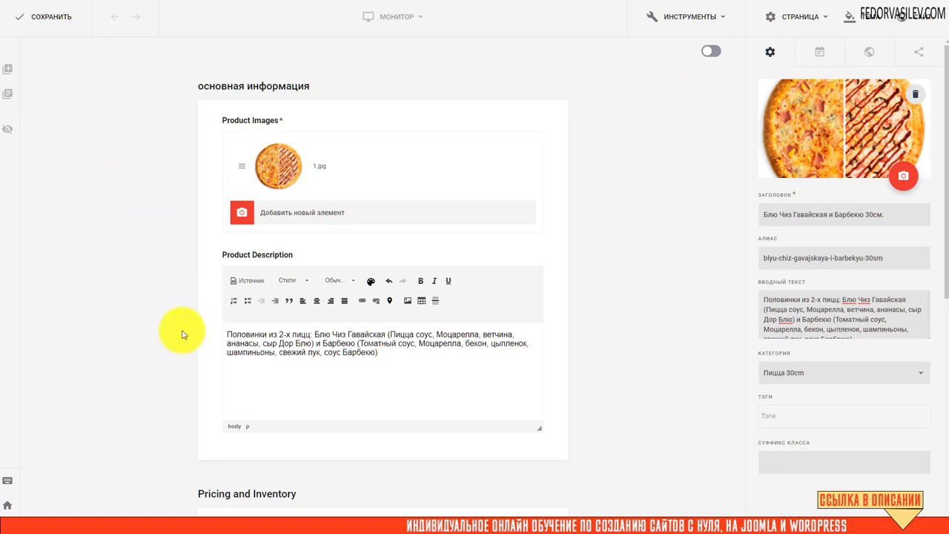
Step: Review the completed product form and save the product page
scroll(166, 276, "down", 2)
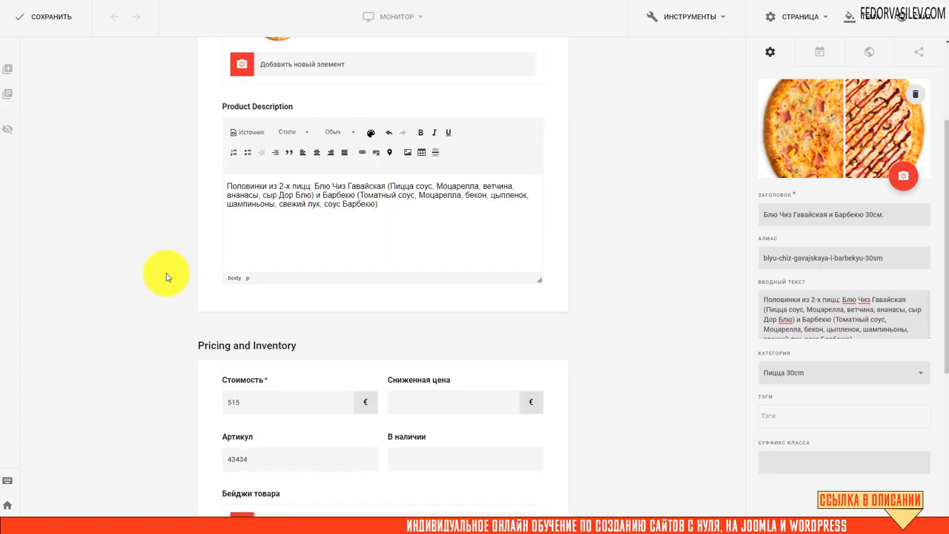
scroll(166, 276, "up", 2)
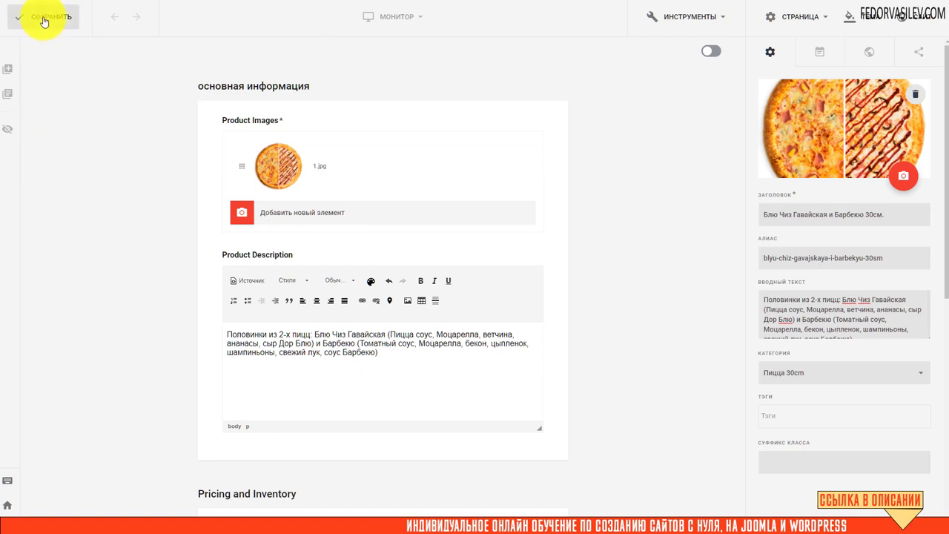
left_click(43, 21)
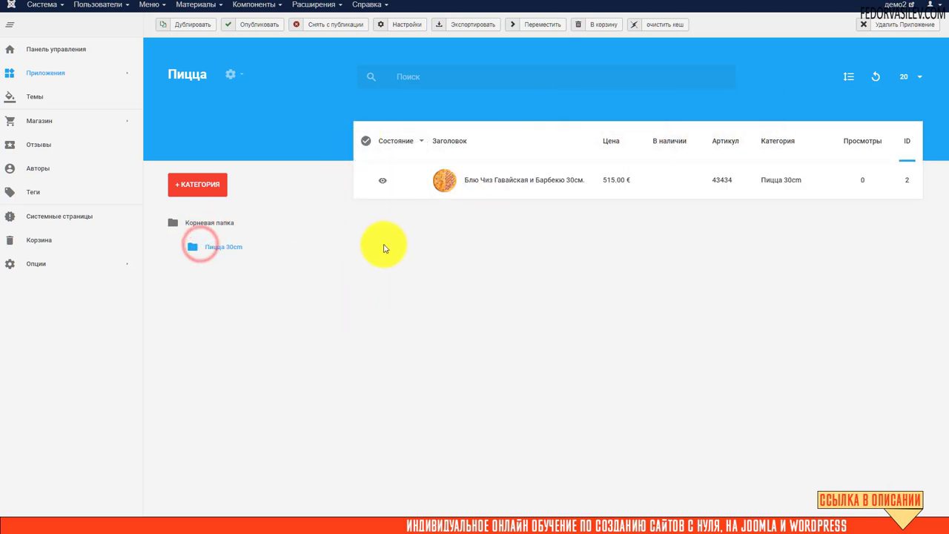
Step: Show the products in the Пицца app's root folder (Корневая папка) in the Joomla administration
left_click(210, 226)
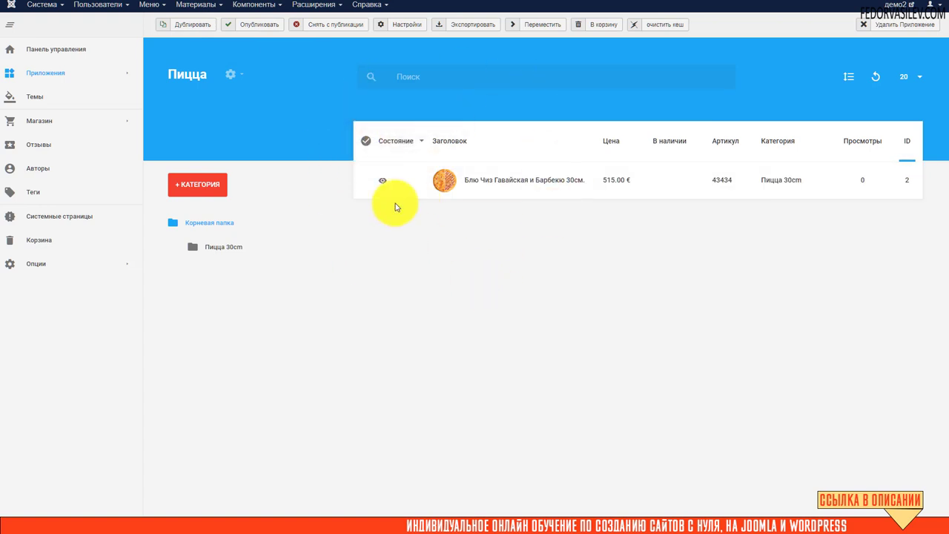
left_click(531, 181)
left_click(519, 180)
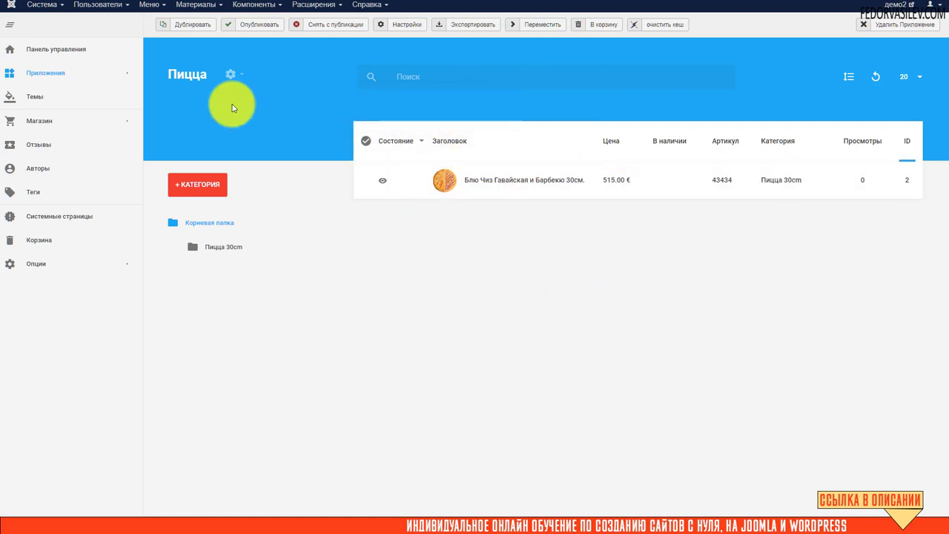
Step: Create a new item in the site's Main Menu and title it "Пицца"
left_click(148, 6)
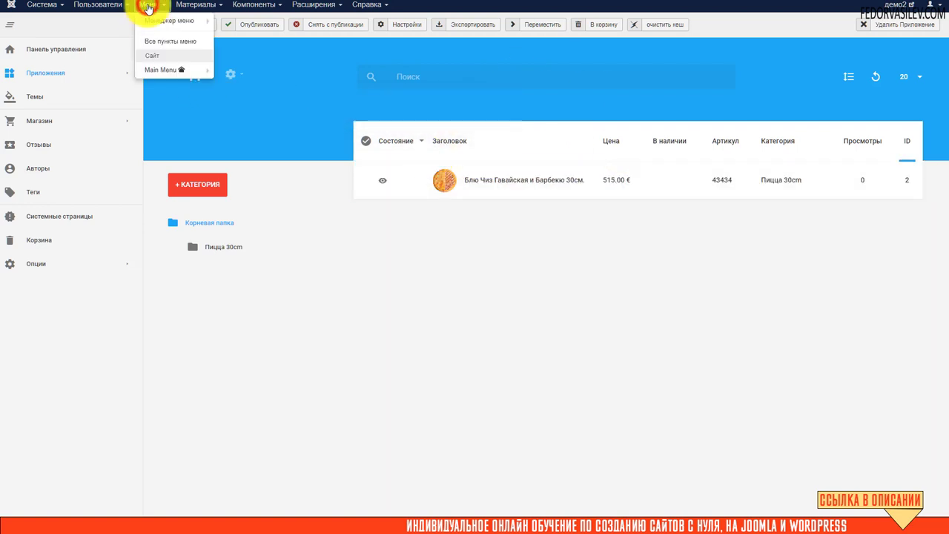
left_click(159, 74)
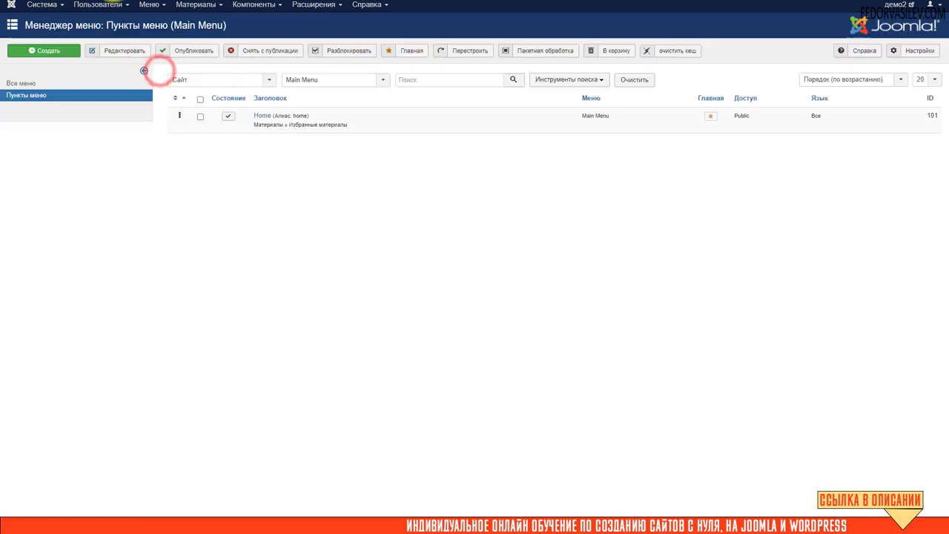
left_click(46, 57)
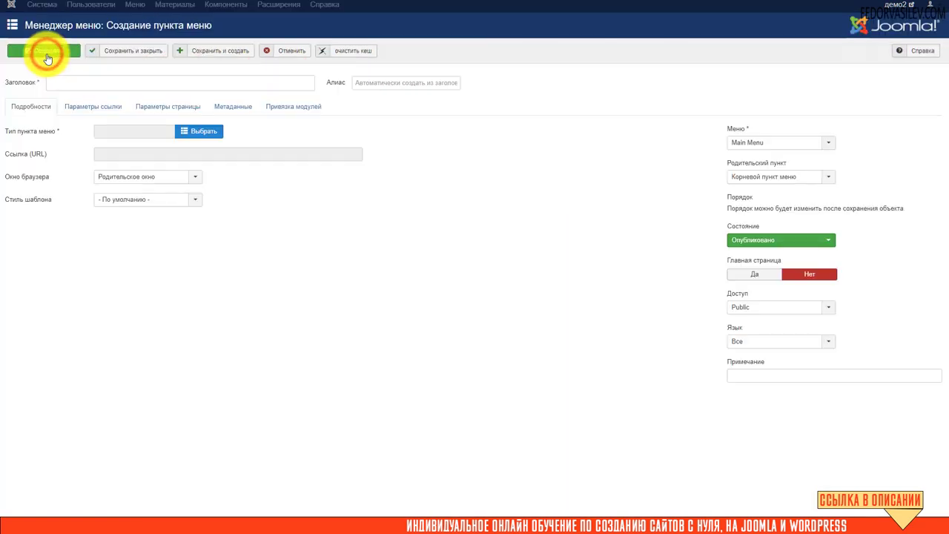
left_click(154, 85)
type("Пицца")
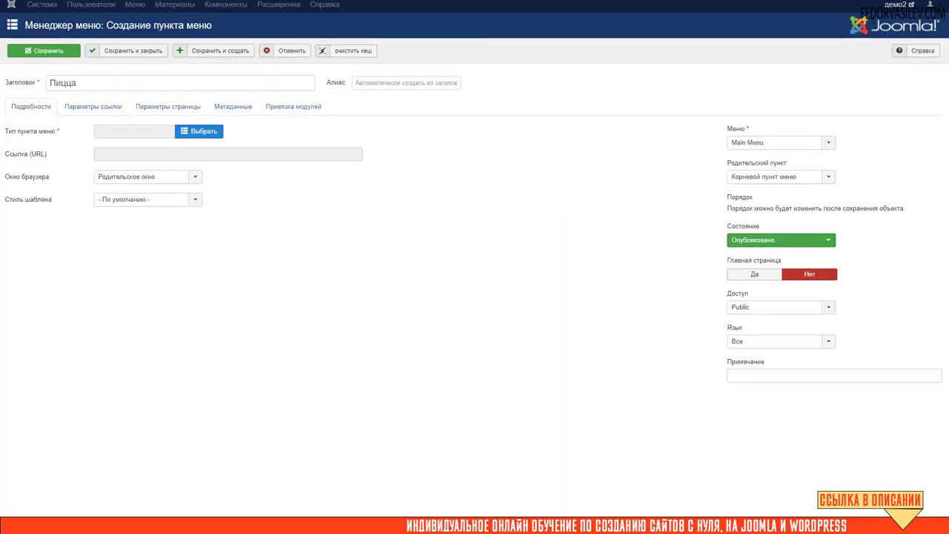
Step: Set the menu item type to the Gridbox category view (Категория)
left_click(202, 133)
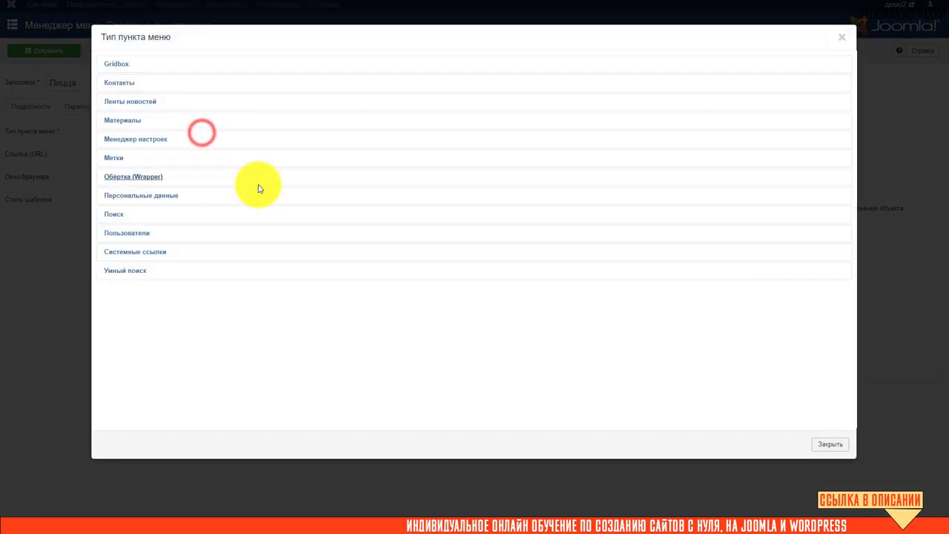
left_click(120, 65)
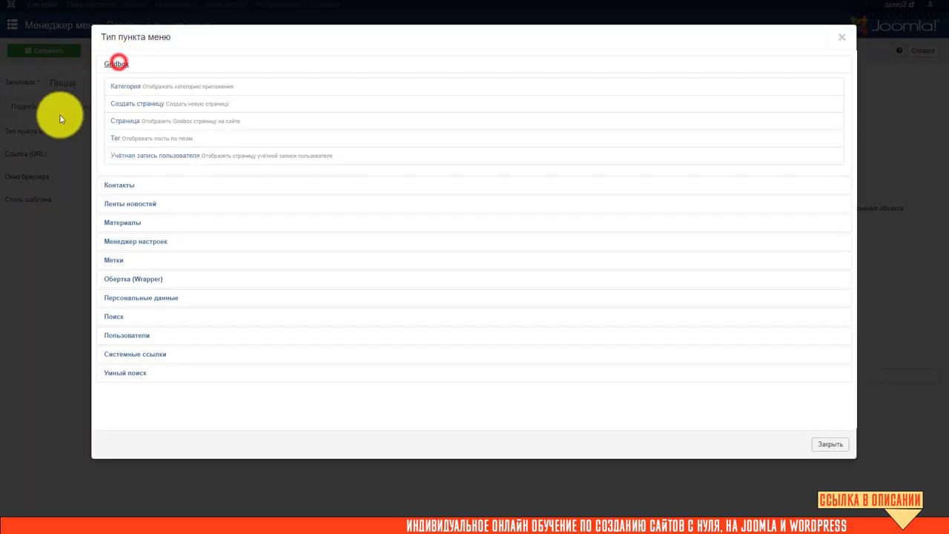
left_click(116, 86)
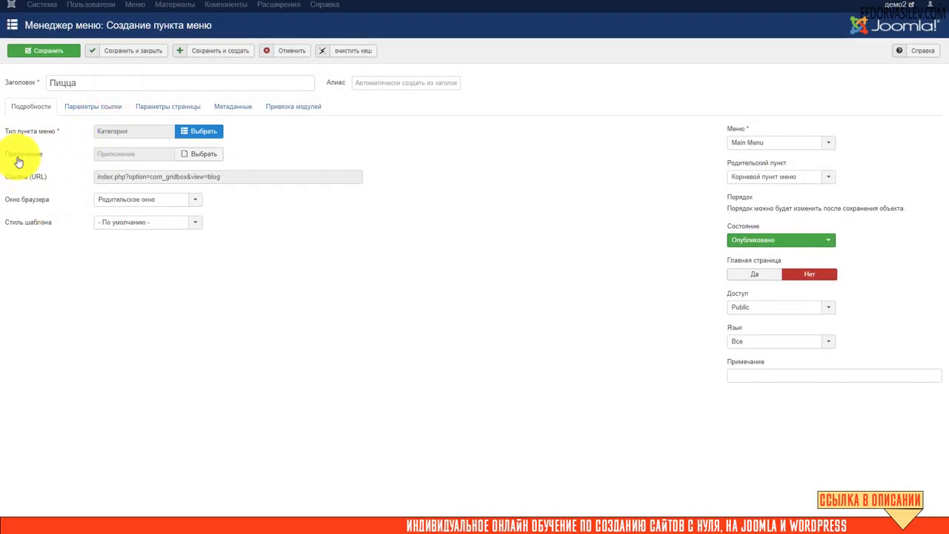
Step: Link the menu item to the Пицца app and its category "Пицца 30cm"
left_click(179, 157)
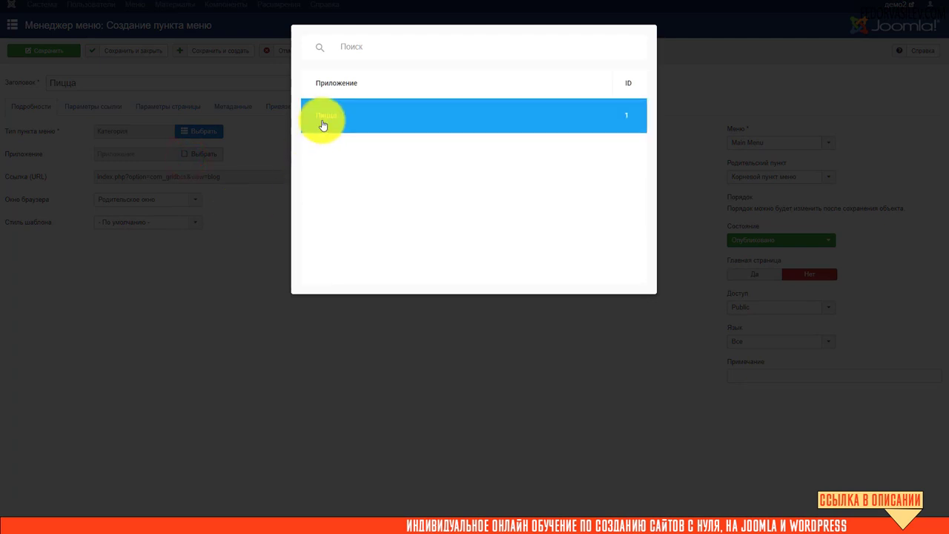
left_click(327, 121)
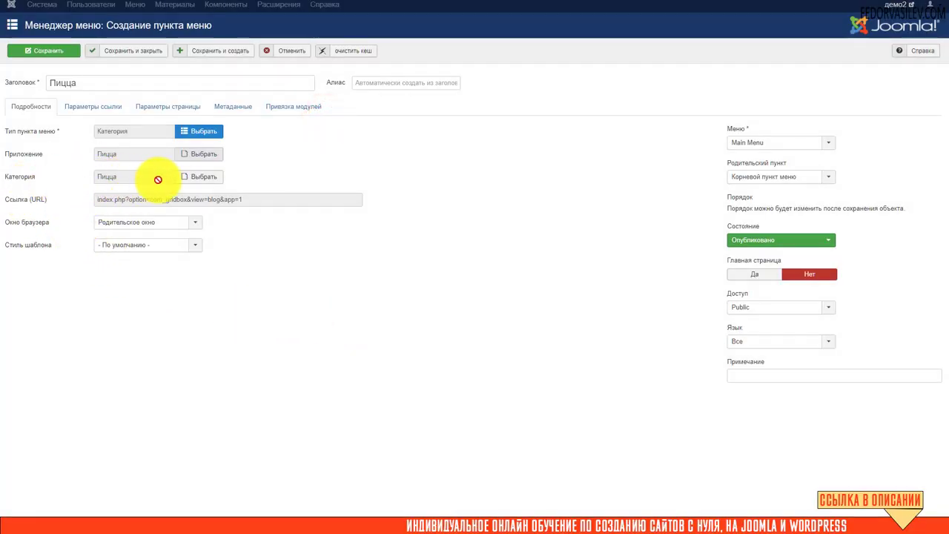
left_click(188, 181)
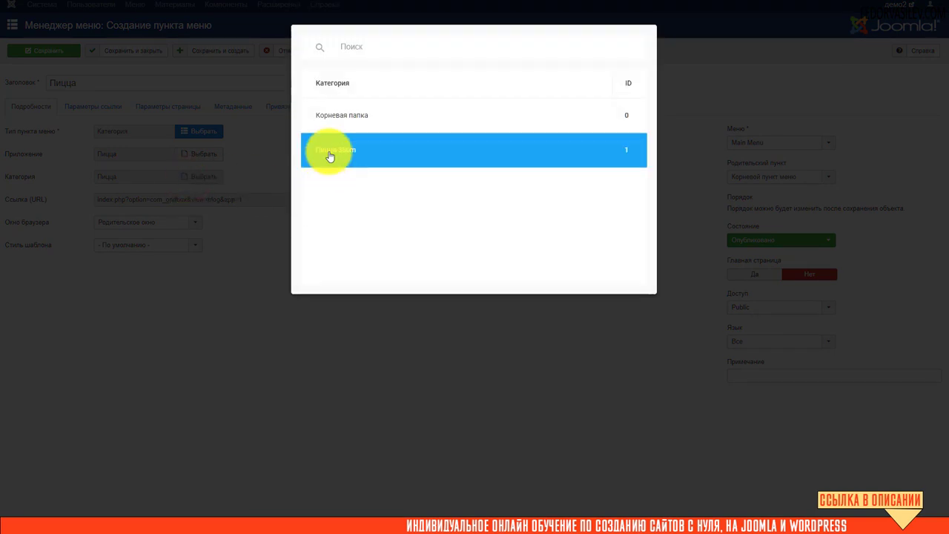
left_click(330, 152)
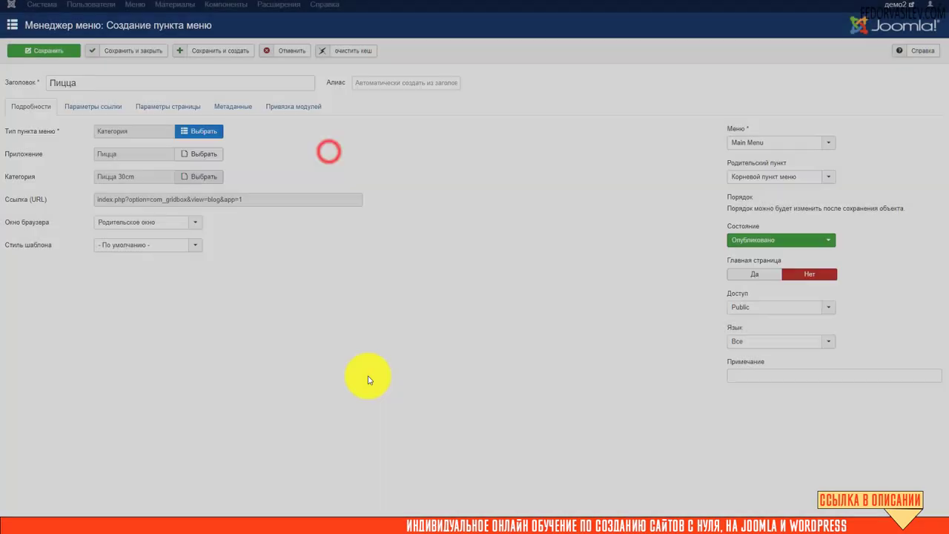
Step: Save and close the Пицца menu item, and open its page from the refreshed site's menu
left_click(130, 55)
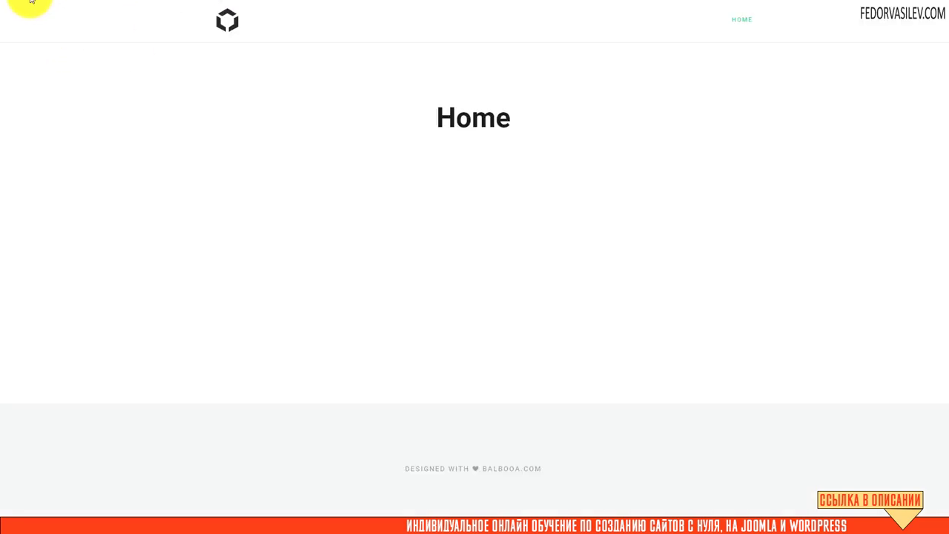
key("F5")
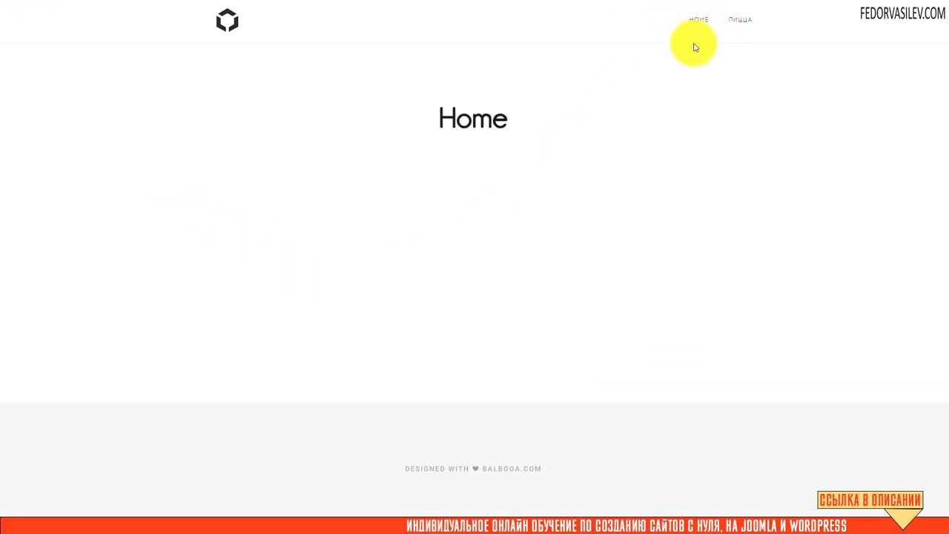
left_click(739, 22)
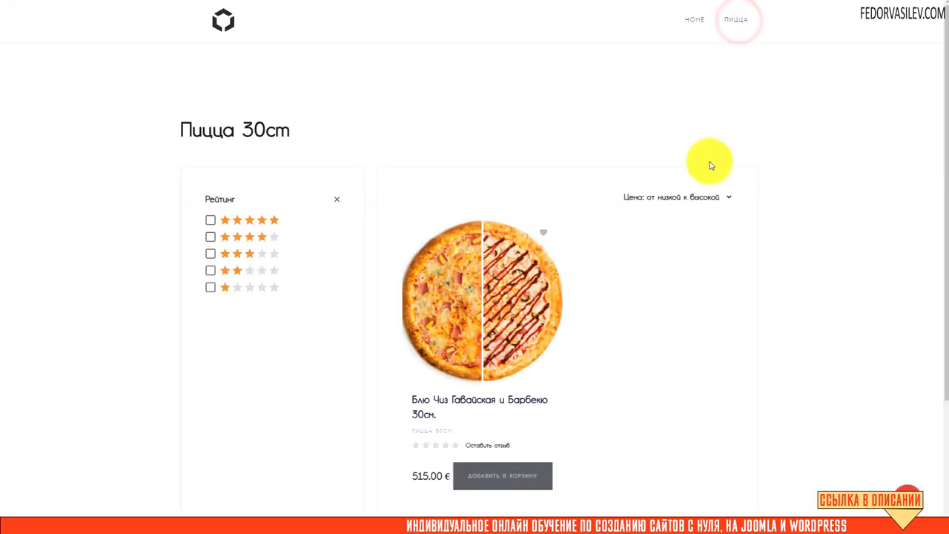
Step: Examine the Пицца 30cm category page's rating filter, sorting and product card, comparing it with the finished pizza store's catalogue
scroll(344, 226, "down", 1)
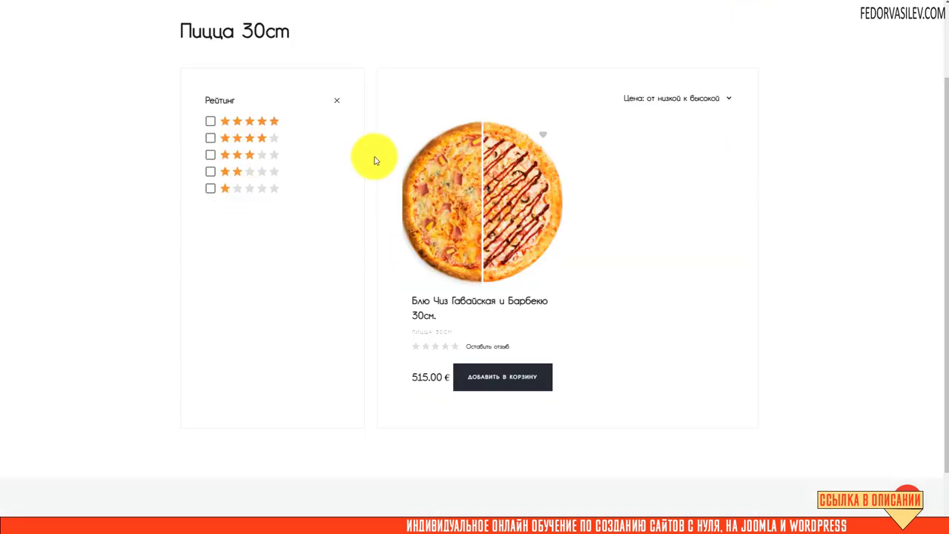
scroll(267, 303, "up", 1)
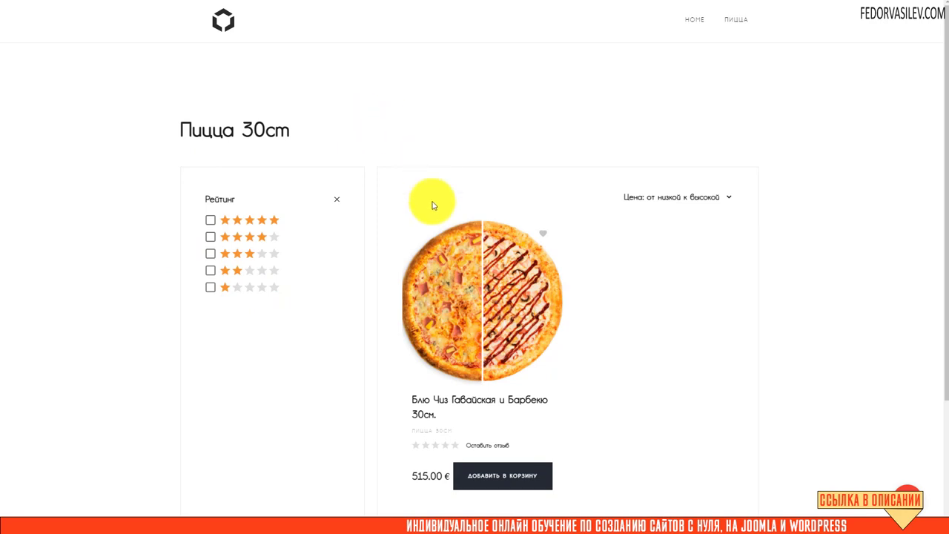
scroll(434, 201, "down", 1)
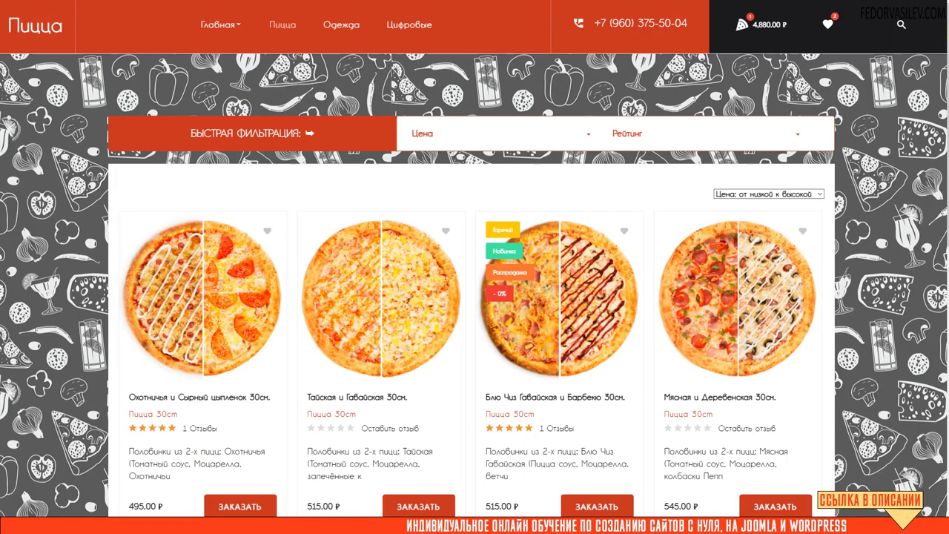
scroll(941, 45, "down", 5)
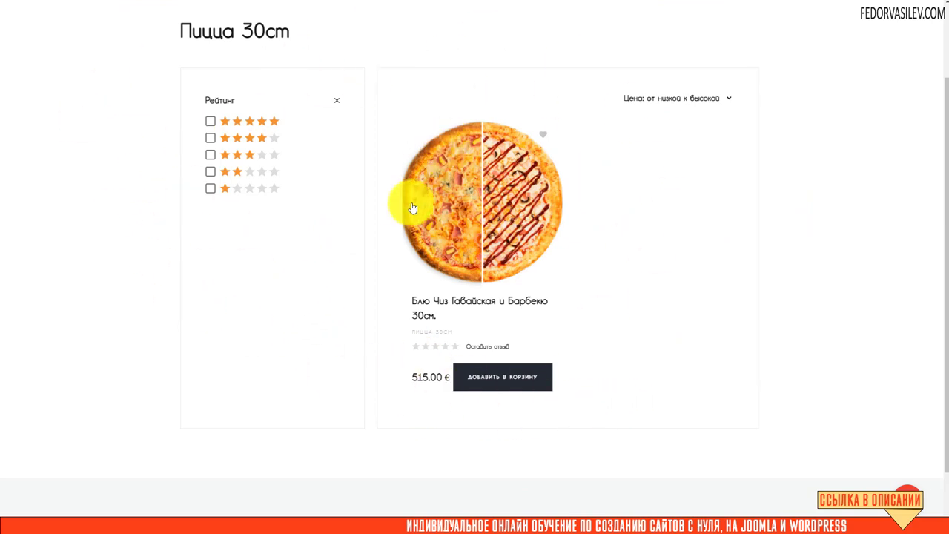
scroll(360, 184, "up", 1)
scroll(361, 163, "down", 2)
scroll(385, 178, "up", 1)
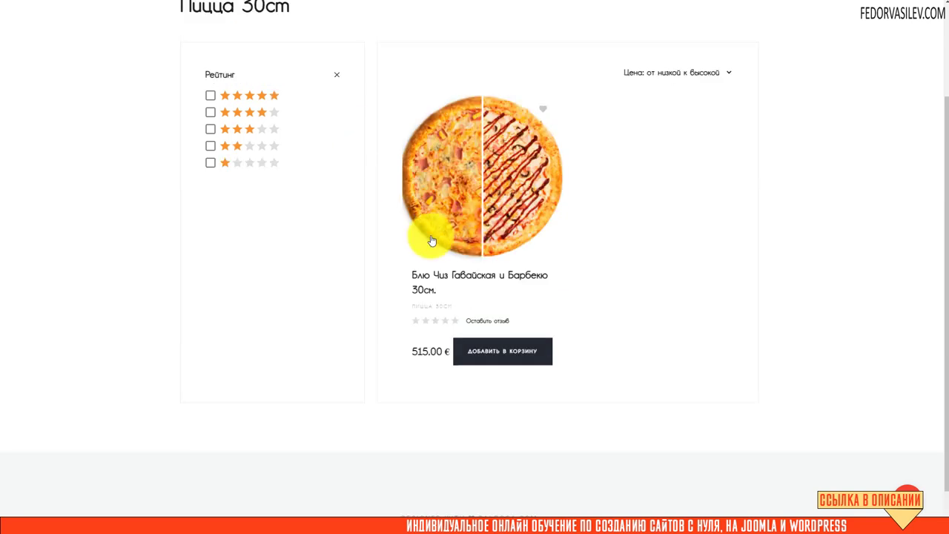
scroll(311, 200, "up", 1)
scroll(323, 225, "up", 1)
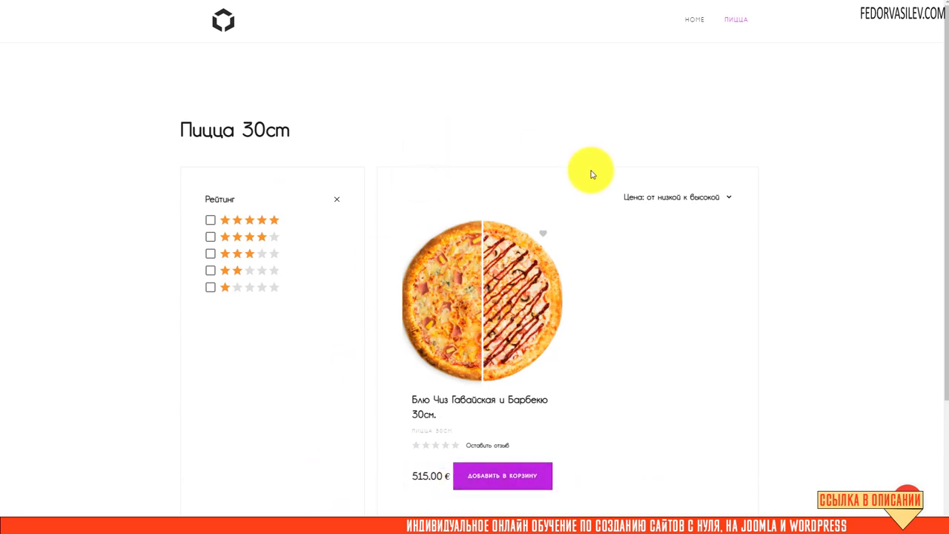
scroll(589, 171, "down", 2)
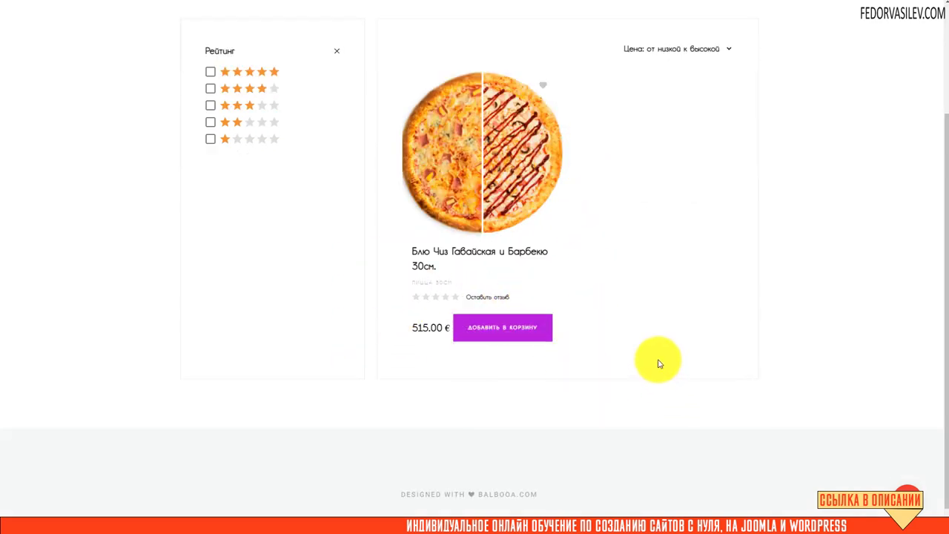
scroll(659, 364, "up", 2)
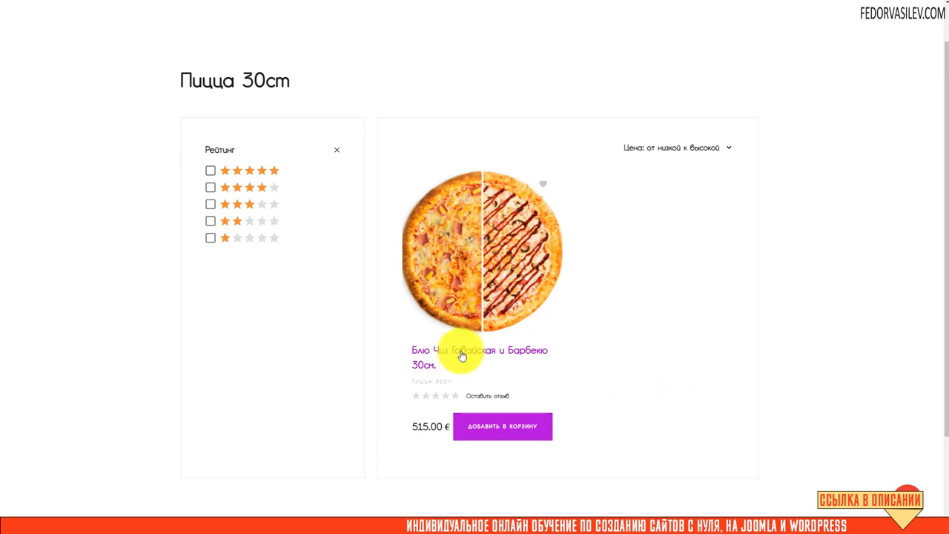
Step: Open the product page of Блю Чиз Гавайская и Барбекю 30см., look it over and view its main photo enlarged
left_click(484, 245)
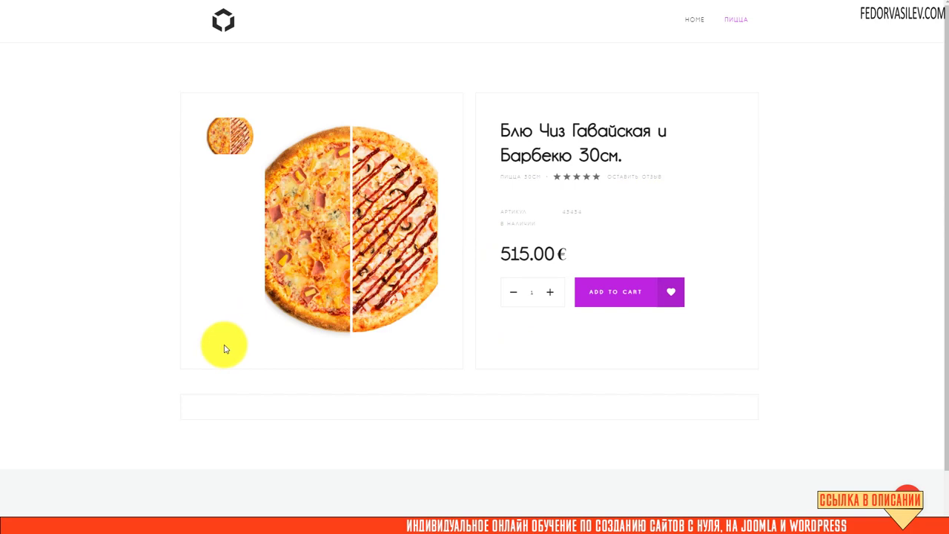
scroll(343, 440, "down", 2)
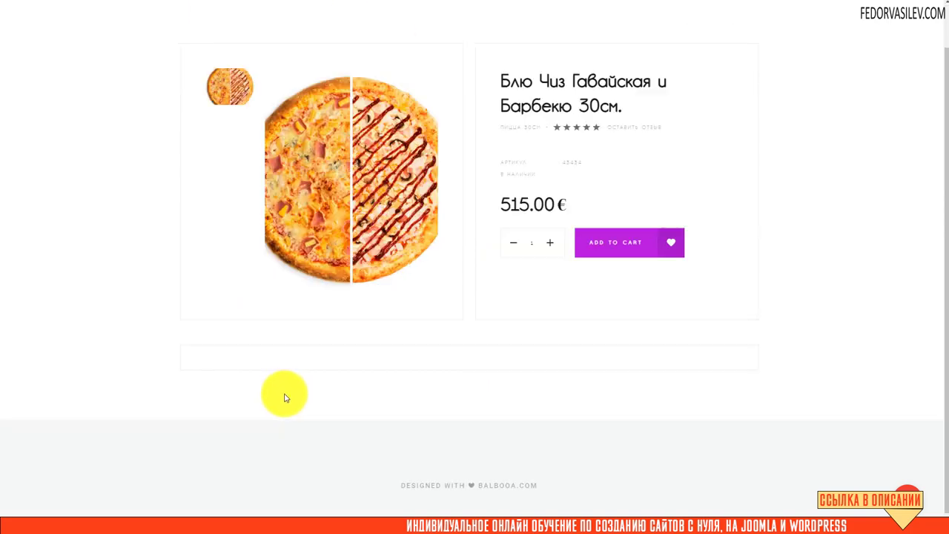
scroll(273, 350, "up", 2)
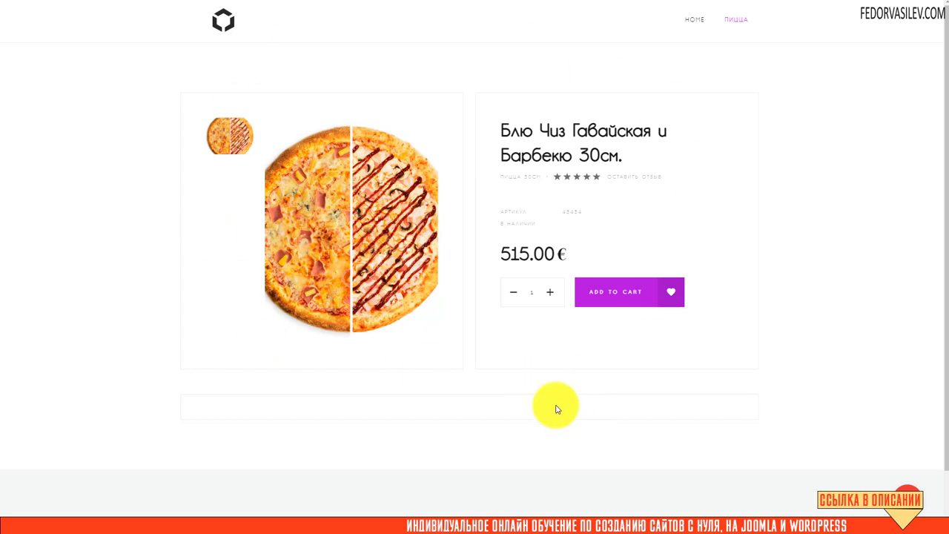
left_click(599, 177)
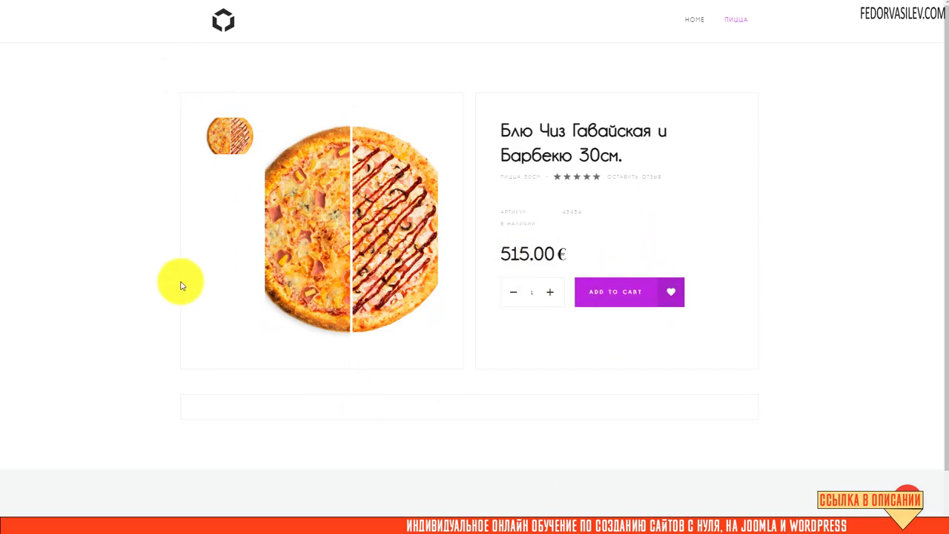
left_click(349, 244)
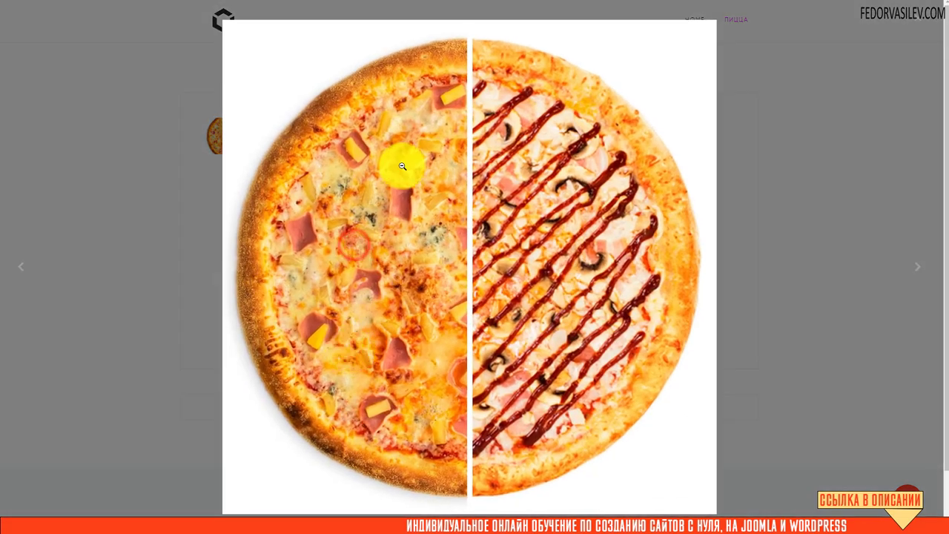
left_click(919, 20)
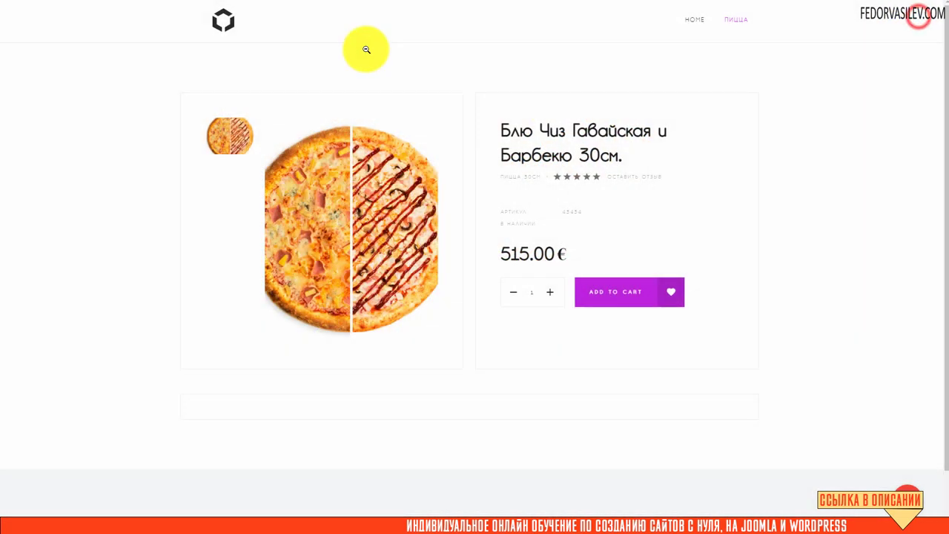